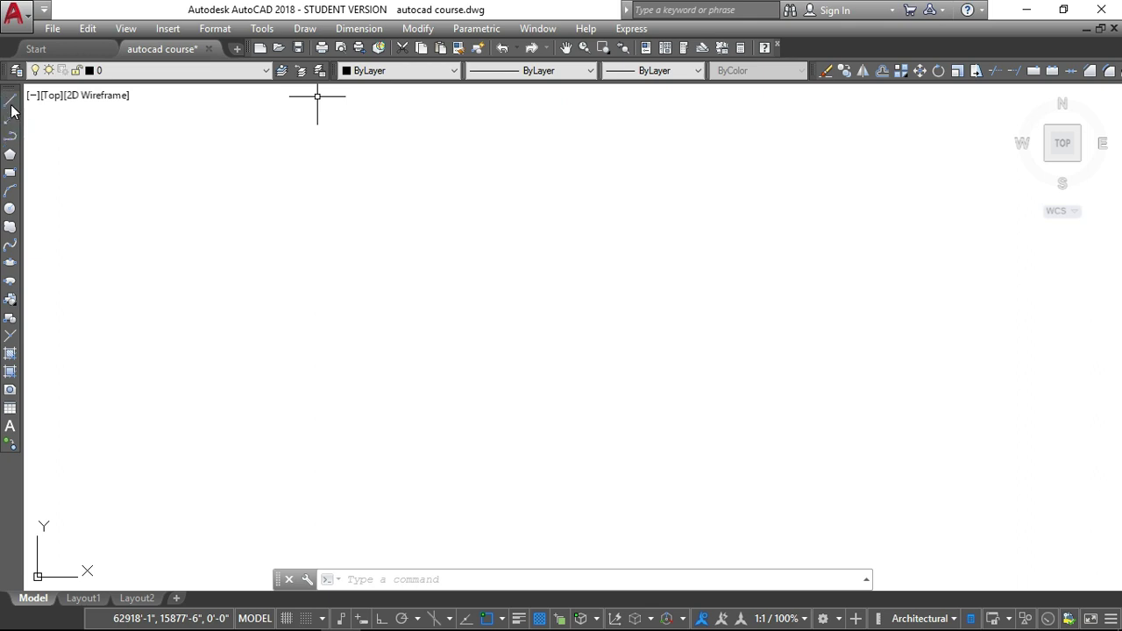
Step: Draw a horizontal line about 1597' long with Ortho on
{"action": "left_click", "coordinate": [11, 102]}
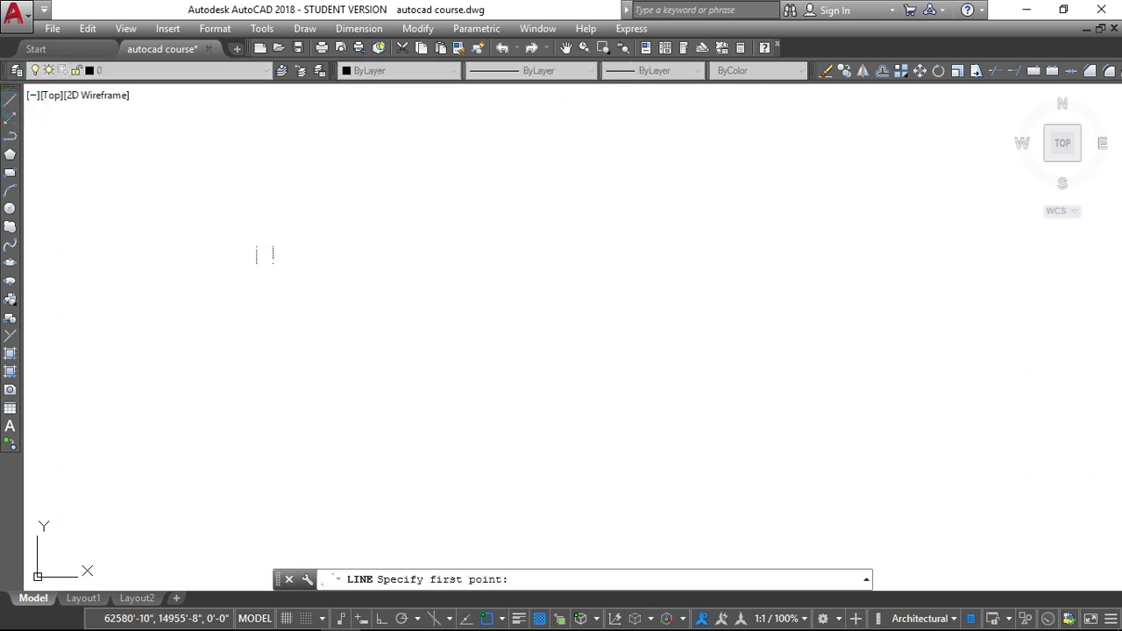
{"action": "left_click", "coordinate": [264, 255]}
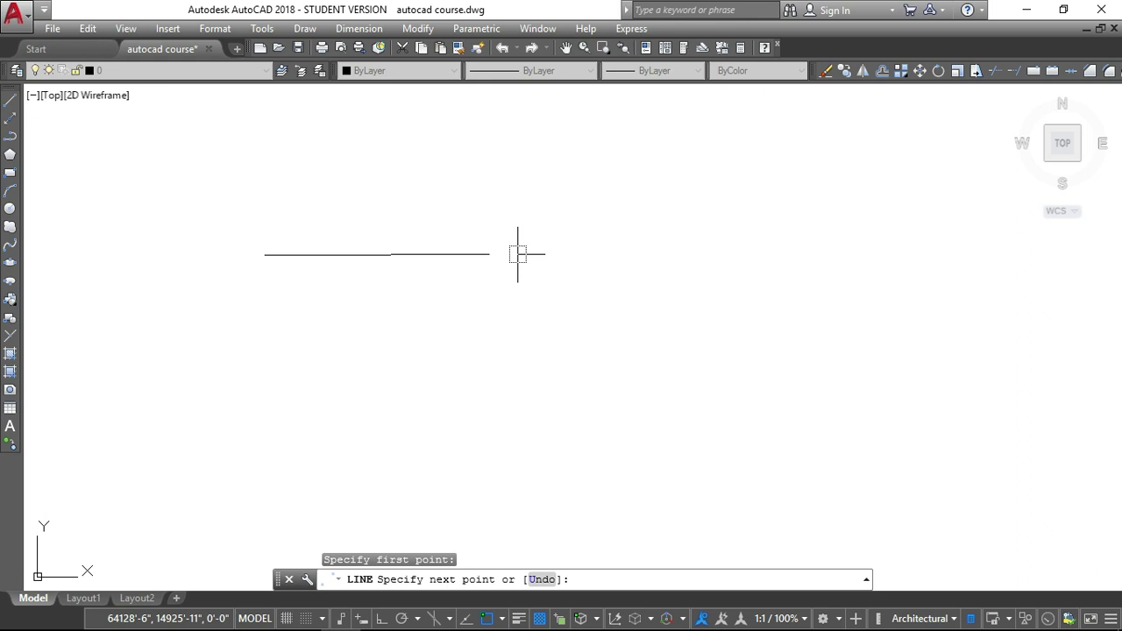
{"action": "key", "text": "F8"}
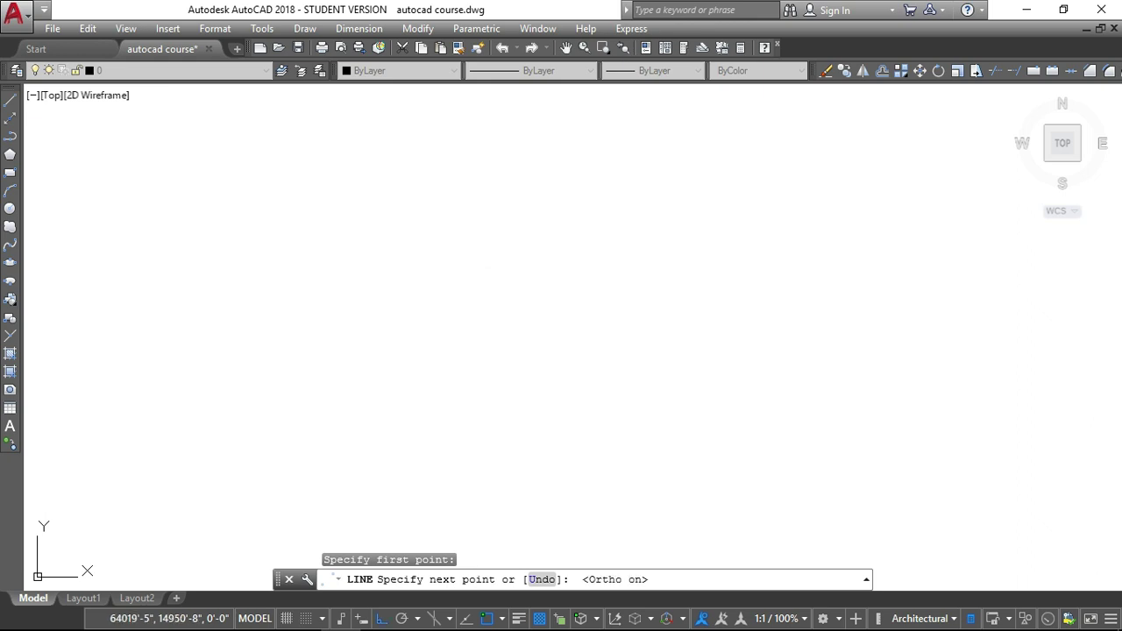
{"action": "left_click", "coordinate": [530, 254]}
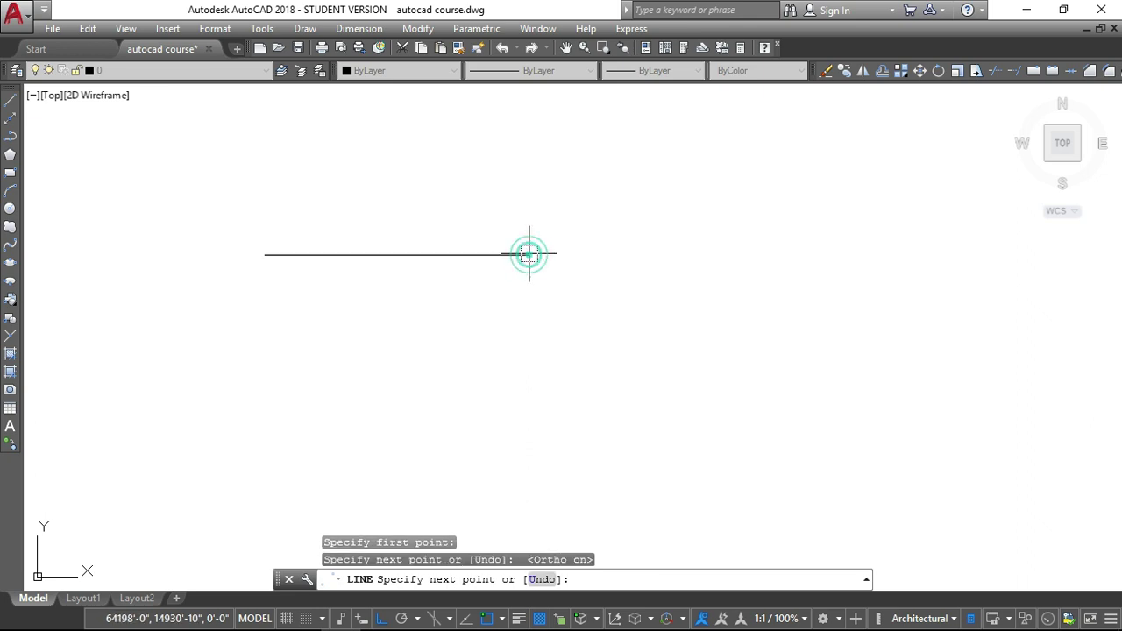
{"action": "key", "text": "Return"}
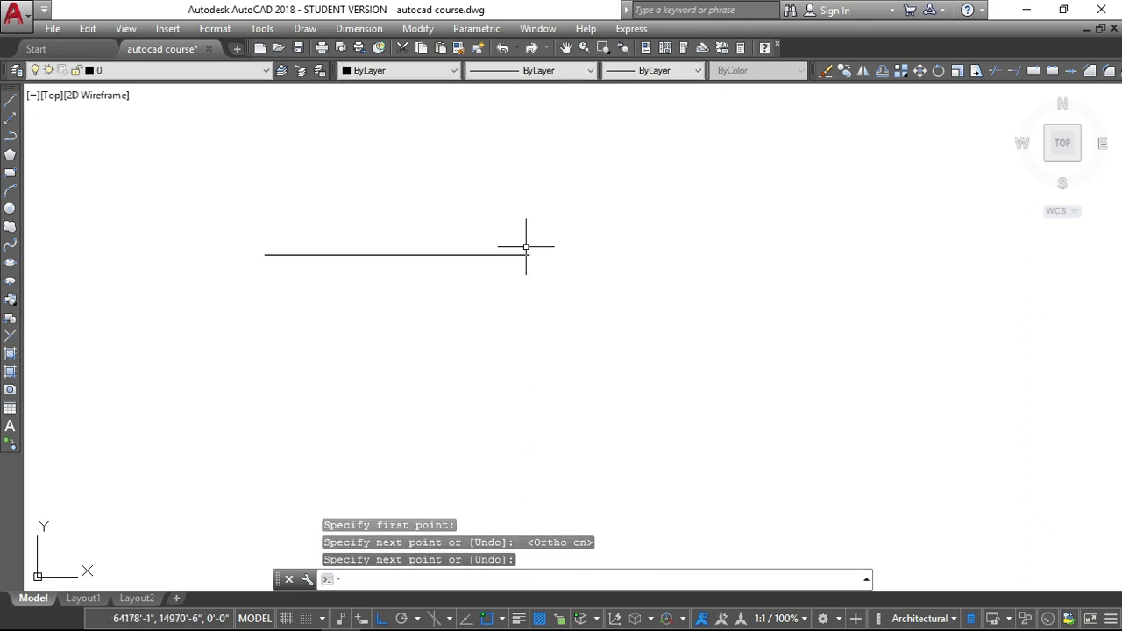
{"action": "key", "text": "Return"}
Step: Add a quick dimension to the horizontal line, placing the dimension line a short distance above it
{"action": "scroll", "coordinate": [387, 239], "scroll_direction": "down", "scroll_amount": 4}
{"action": "scroll", "coordinate": [327, 240], "scroll_direction": "up", "scroll_amount": 5}
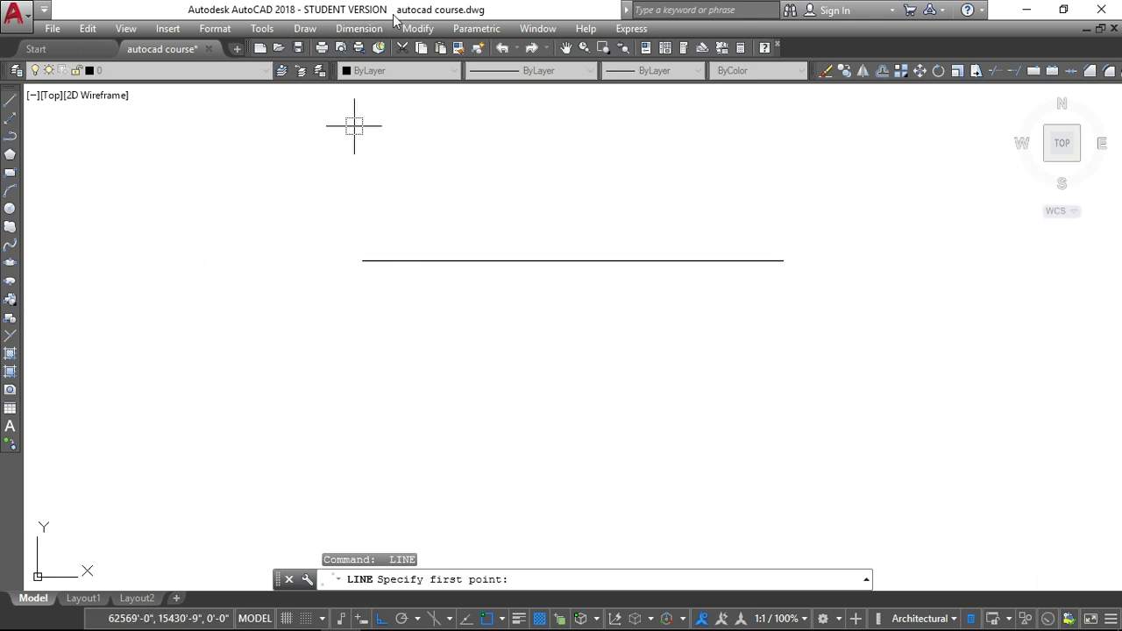
{"action": "left_click", "coordinate": [366, 33]}
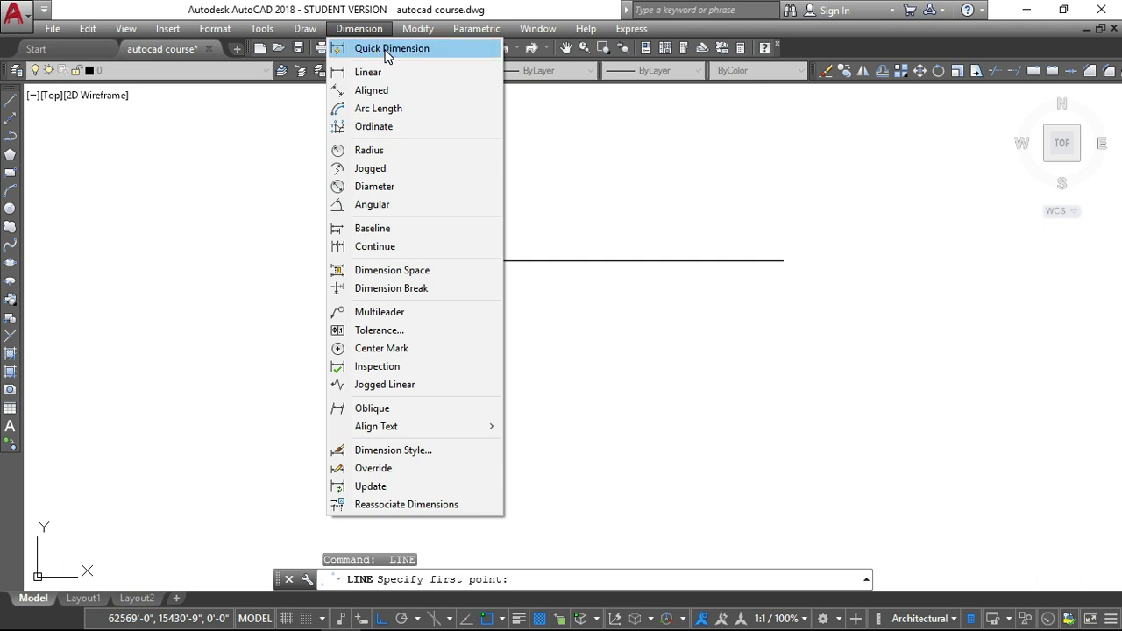
{"action": "left_click", "coordinate": [388, 49]}
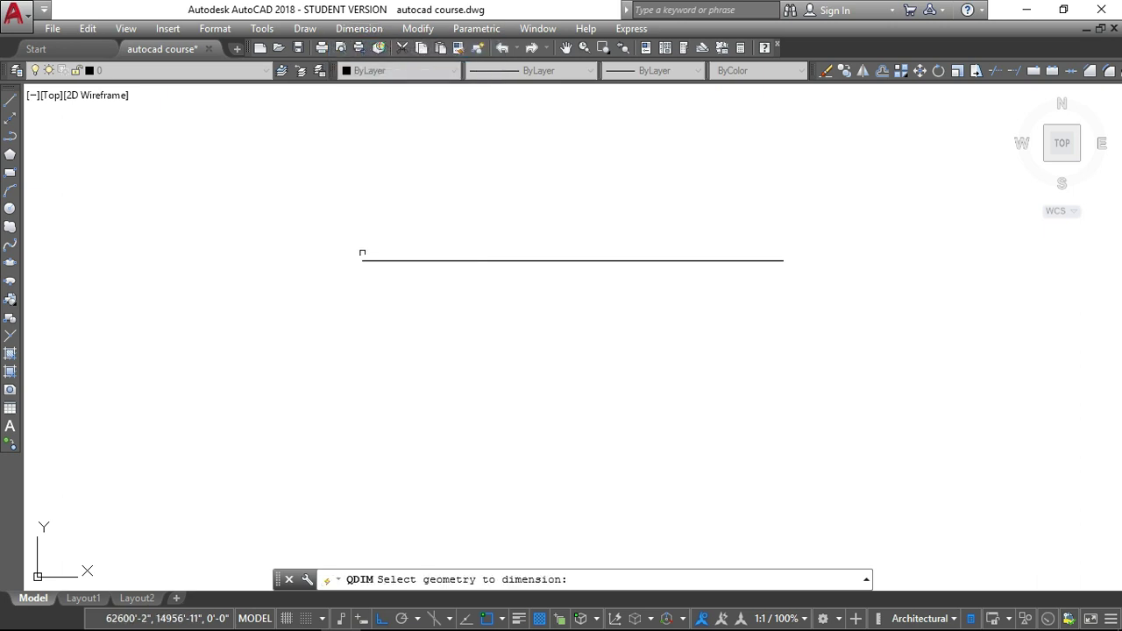
{"action": "left_click", "coordinate": [364, 260]}
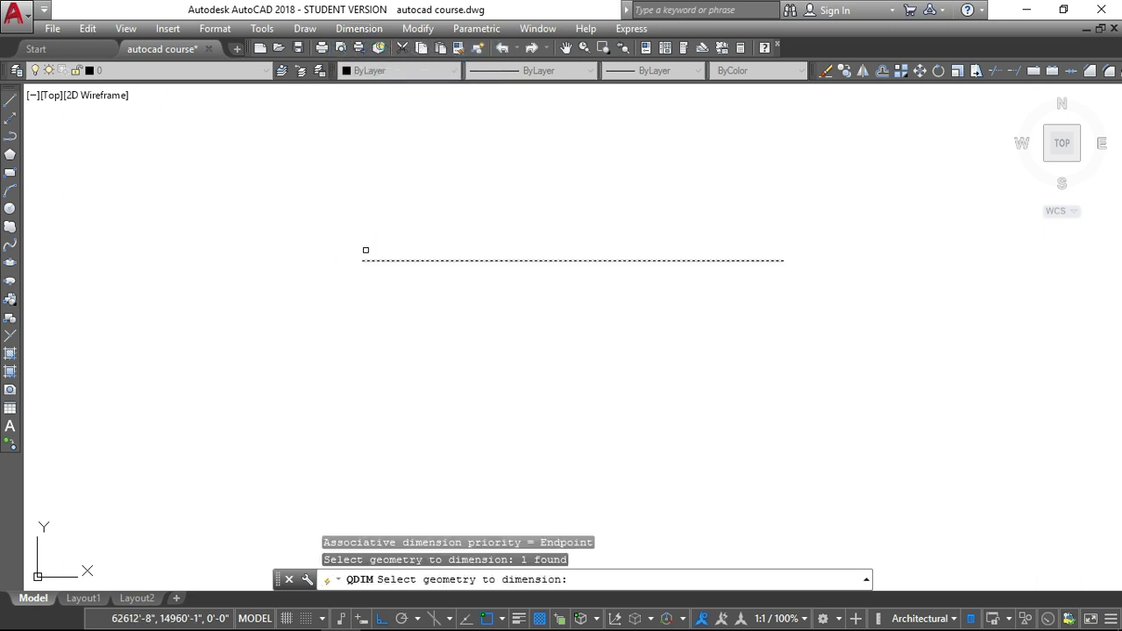
{"action": "key", "text": "Return"}
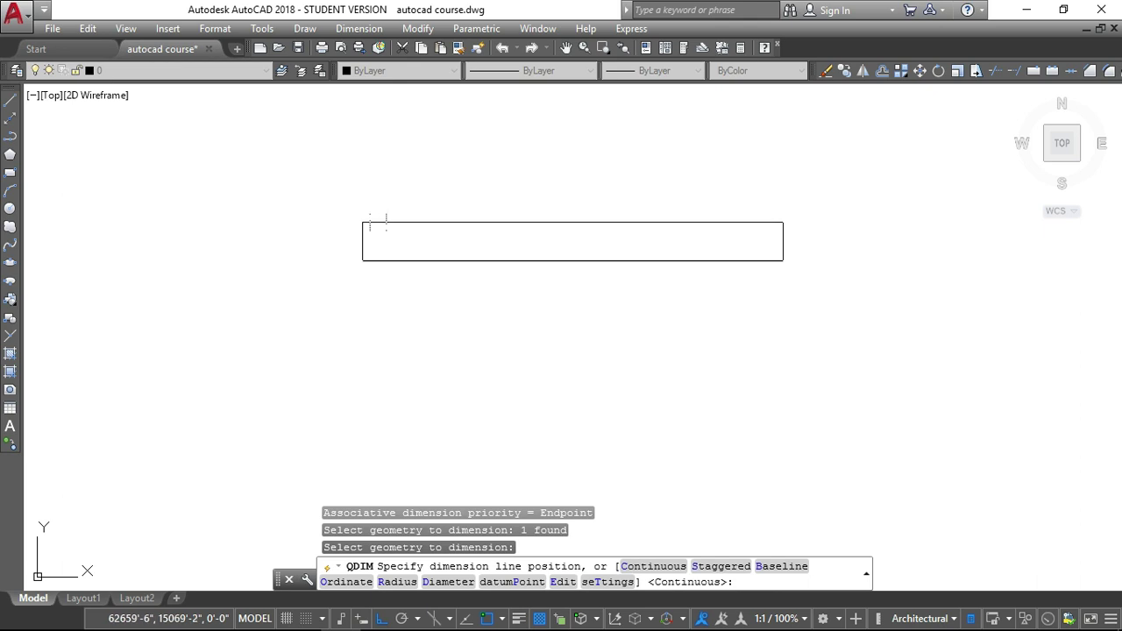
{"action": "left_click", "coordinate": [377, 230]}
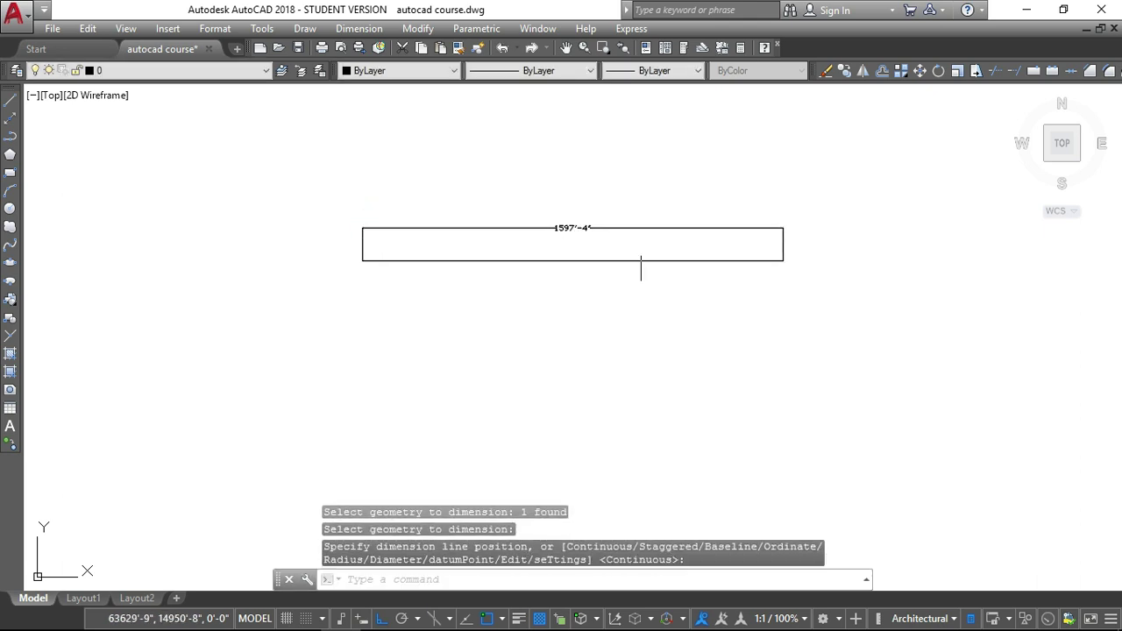
Step: Examine the text of the quick dimension above the horizontal line
{"action": "scroll", "coordinate": [589, 229], "scroll_direction": "up", "scroll_amount": 5}
{"action": "scroll", "coordinate": [521, 214], "scroll_direction": "down", "scroll_amount": 5}
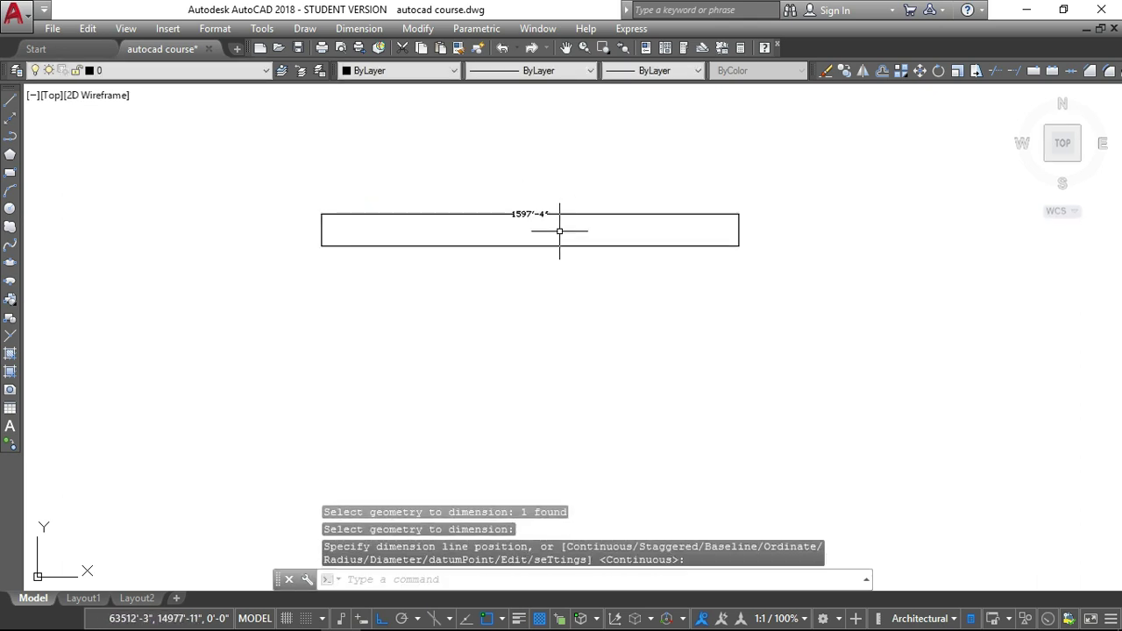
{"action": "scroll", "coordinate": [561, 233], "scroll_direction": "up", "scroll_amount": 8}
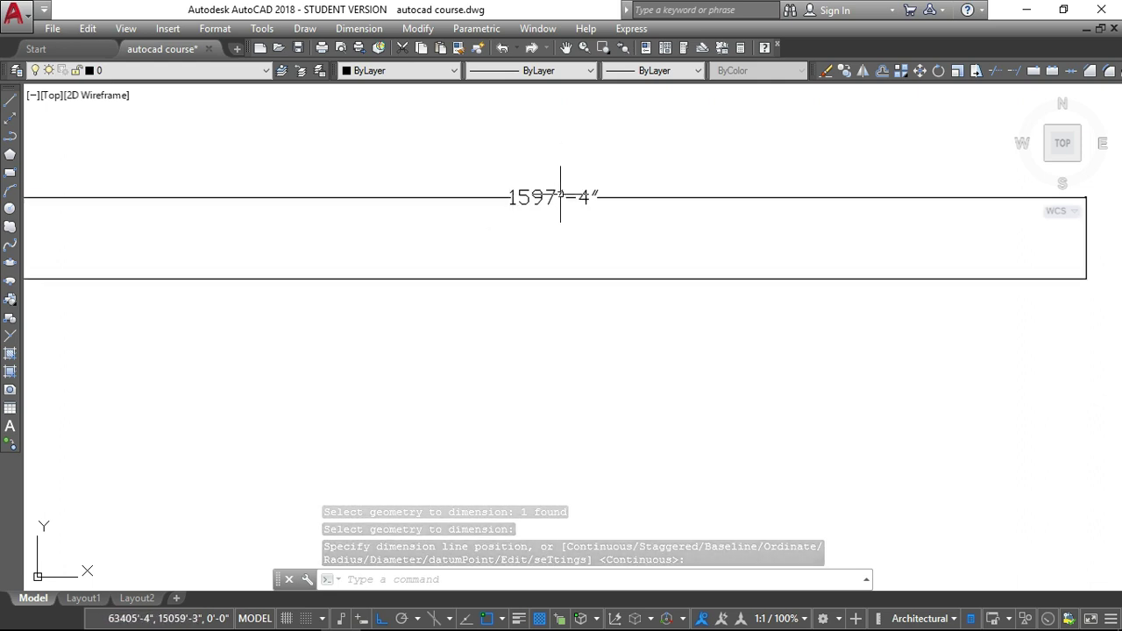
{"action": "scroll", "coordinate": [505, 178], "scroll_direction": "down", "scroll_amount": 10}
{"action": "scroll", "coordinate": [644, 184], "scroll_direction": "up", "scroll_amount": 3}
{"action": "scroll", "coordinate": [561, 169], "scroll_direction": "down", "scroll_amount": 3}
{"action": "scroll", "coordinate": [525, 169], "scroll_direction": "up", "scroll_amount": 2}
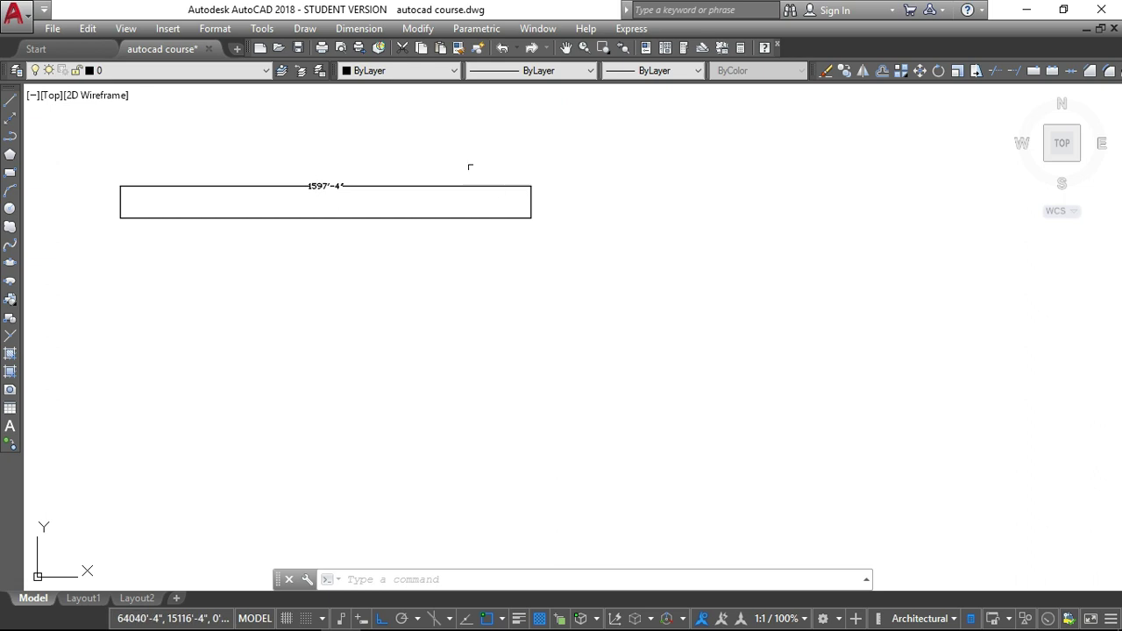
{"action": "scroll", "coordinate": [373, 226], "scroll_direction": "down", "scroll_amount": 2}
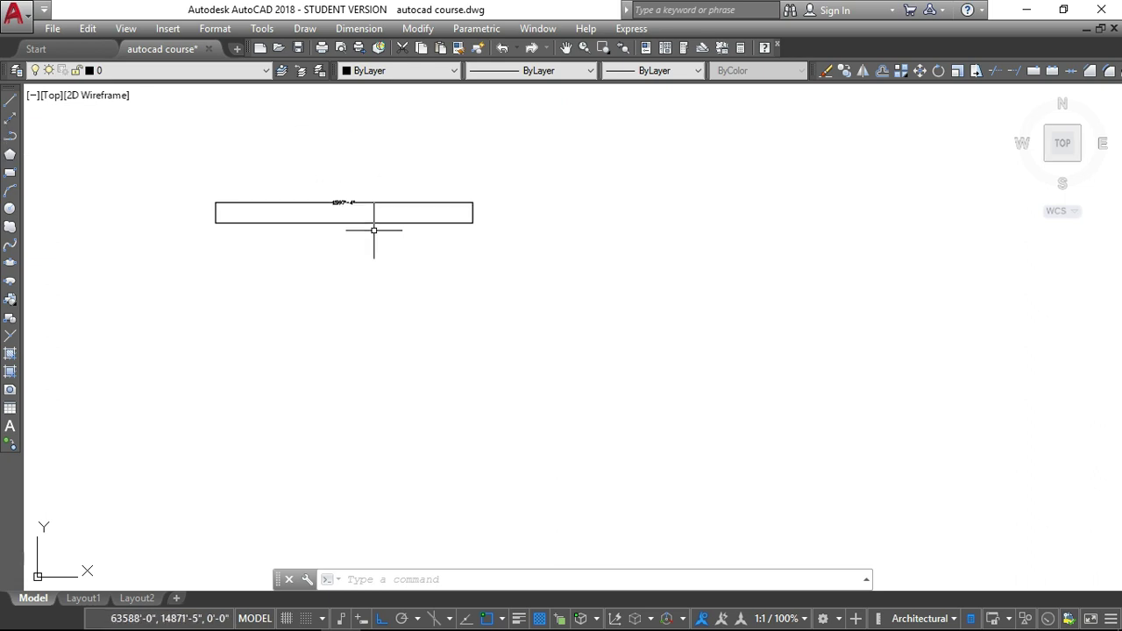
Step: Draw a vertical line beside the dimensioned line, then an oblique line rising from its lower end at about 40° to it with Ortho off
{"action": "left_click", "coordinate": [11, 101]}
{"action": "left_click", "coordinate": [572, 194]}
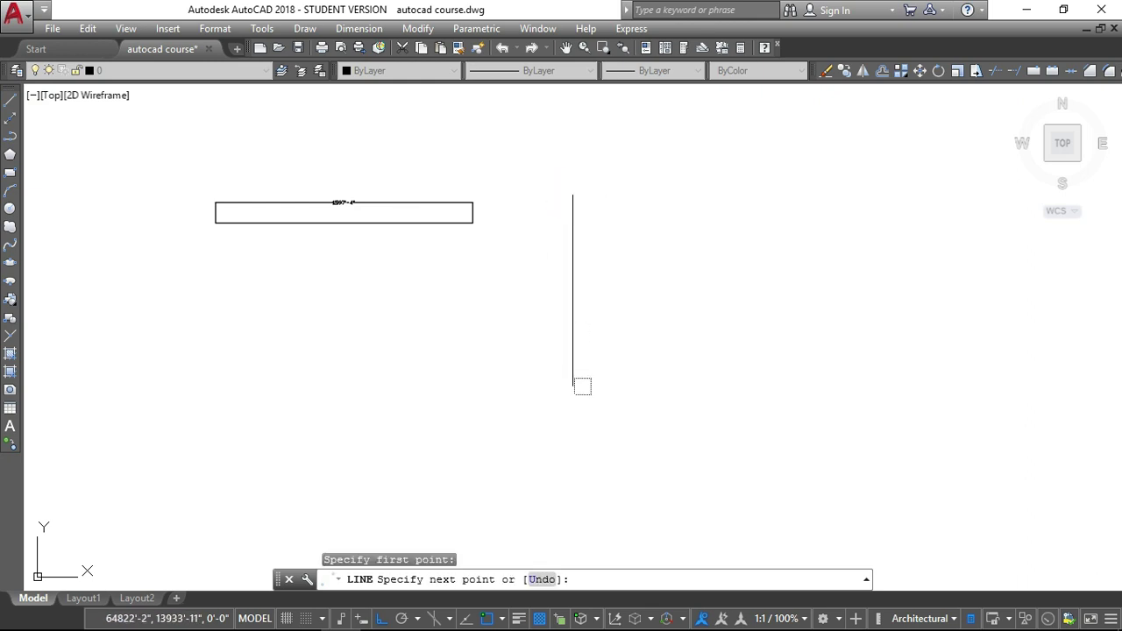
{"action": "left_click", "coordinate": [575, 390]}
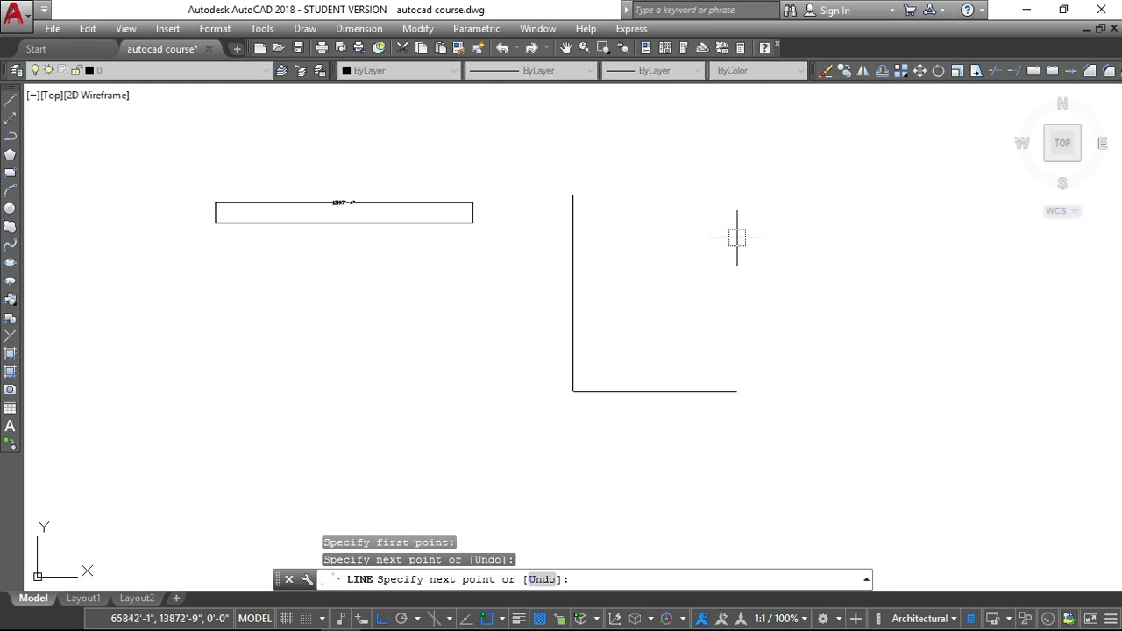
{"action": "key", "text": "F8"}
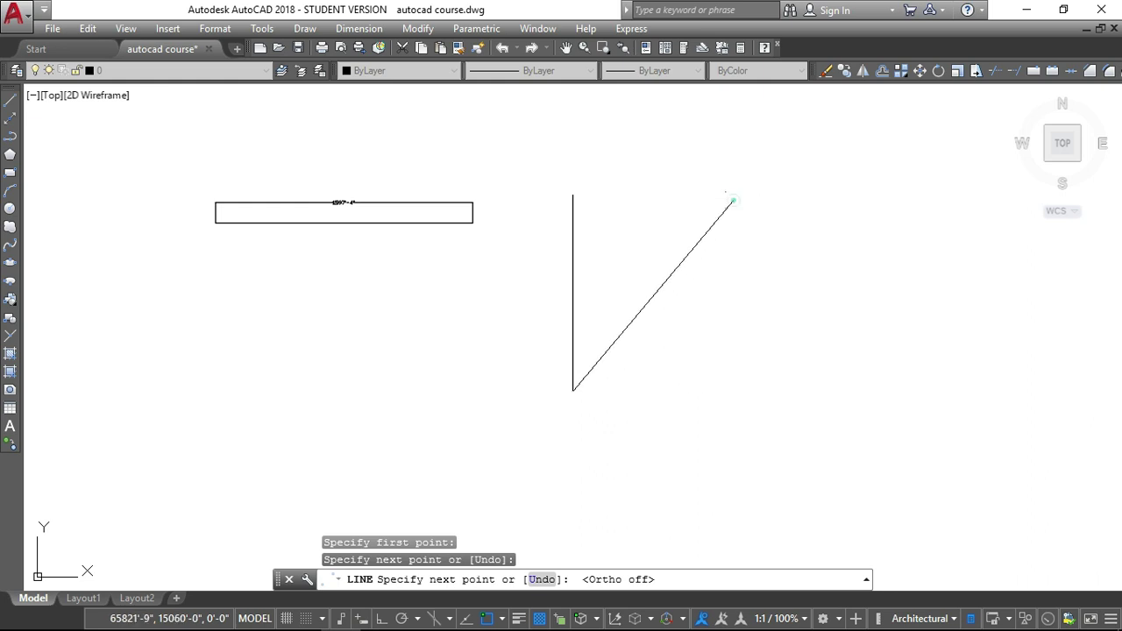
{"action": "left_click", "coordinate": [732, 200]}
{"action": "key", "text": "Return"}
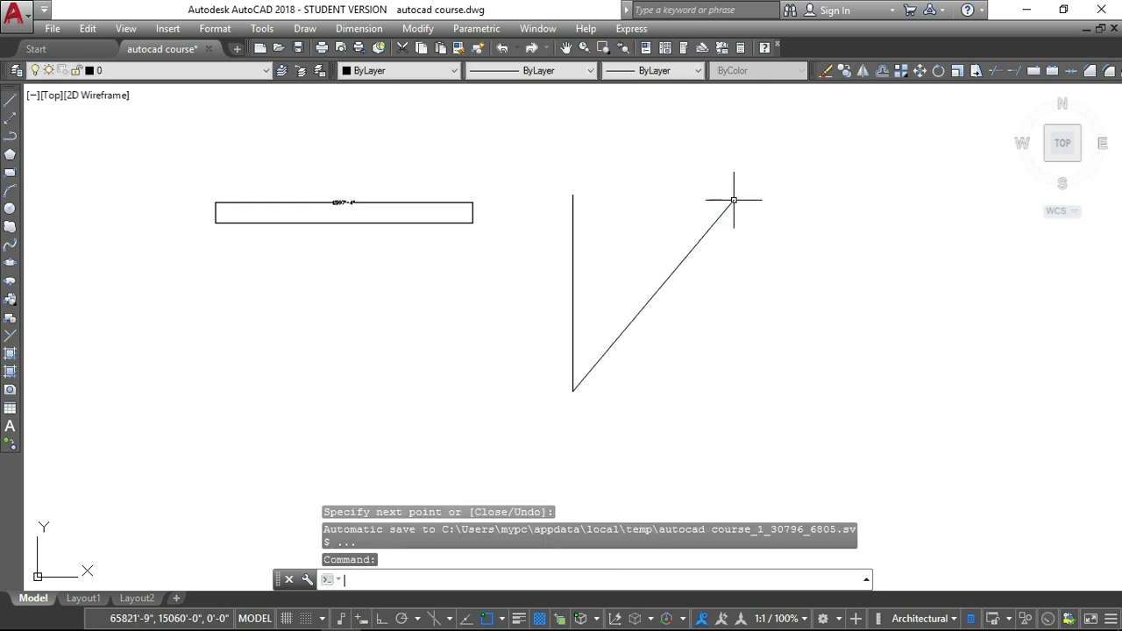
Step: Add an angular dimension between the vertical and oblique lines, placing its arc inside the angle
{"action": "left_click", "coordinate": [355, 29]}
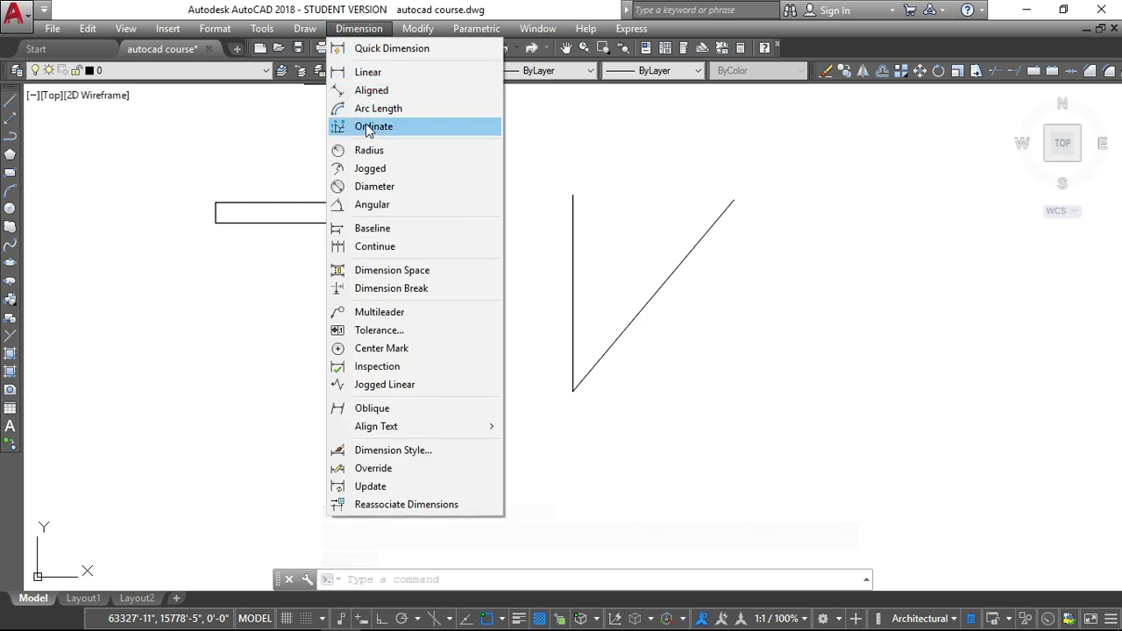
{"action": "left_click", "coordinate": [371, 205]}
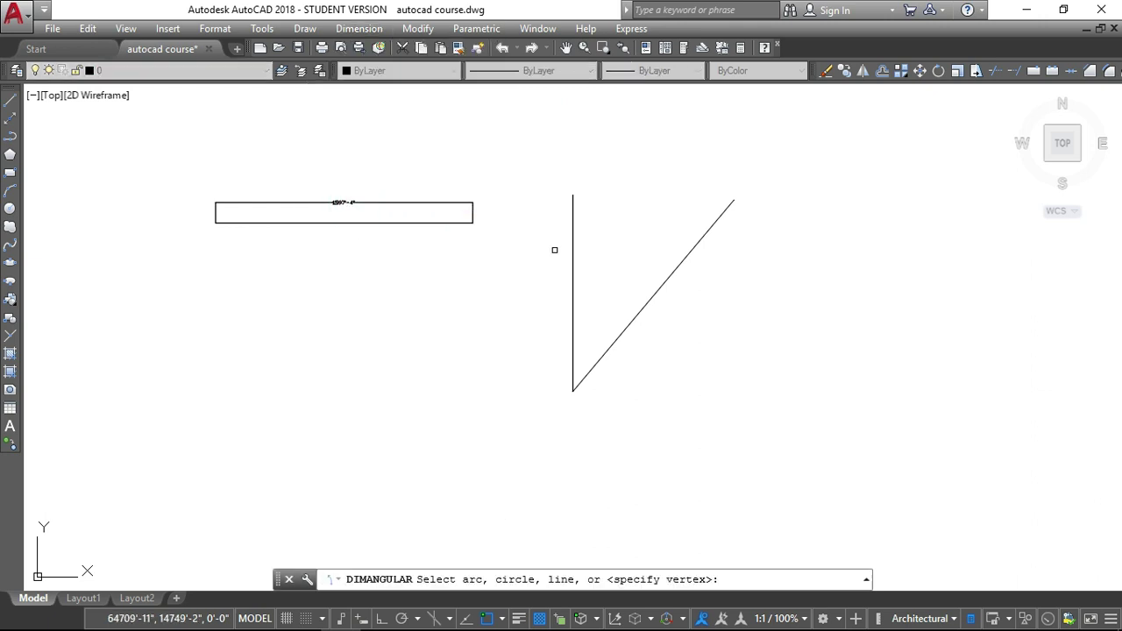
{"action": "left_click", "coordinate": [574, 245]}
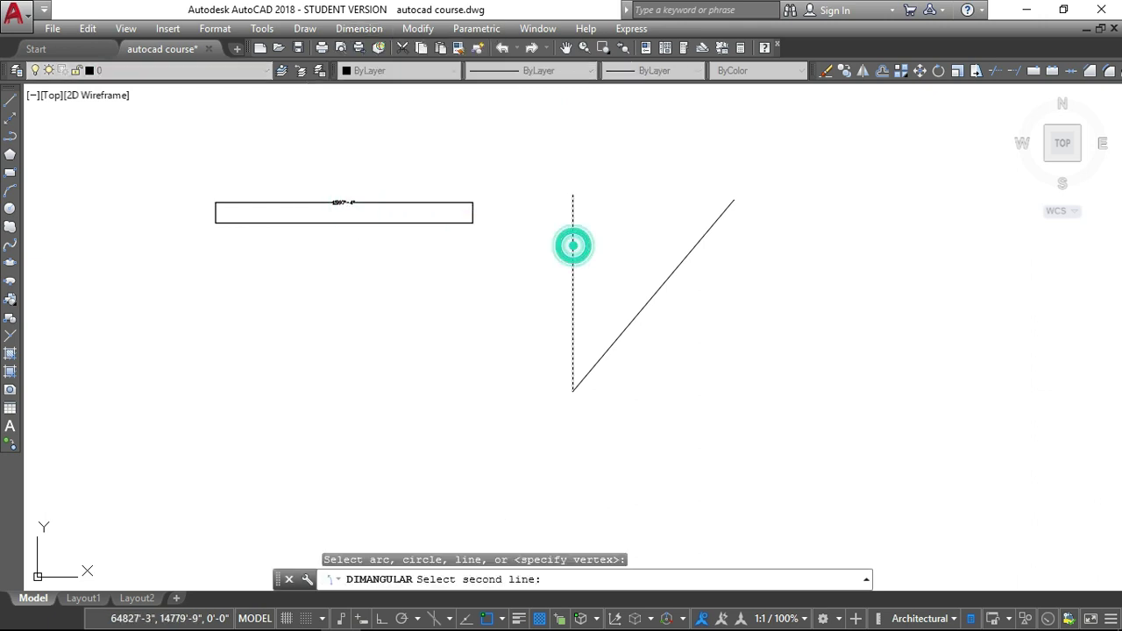
{"action": "left_click", "coordinate": [648, 299]}
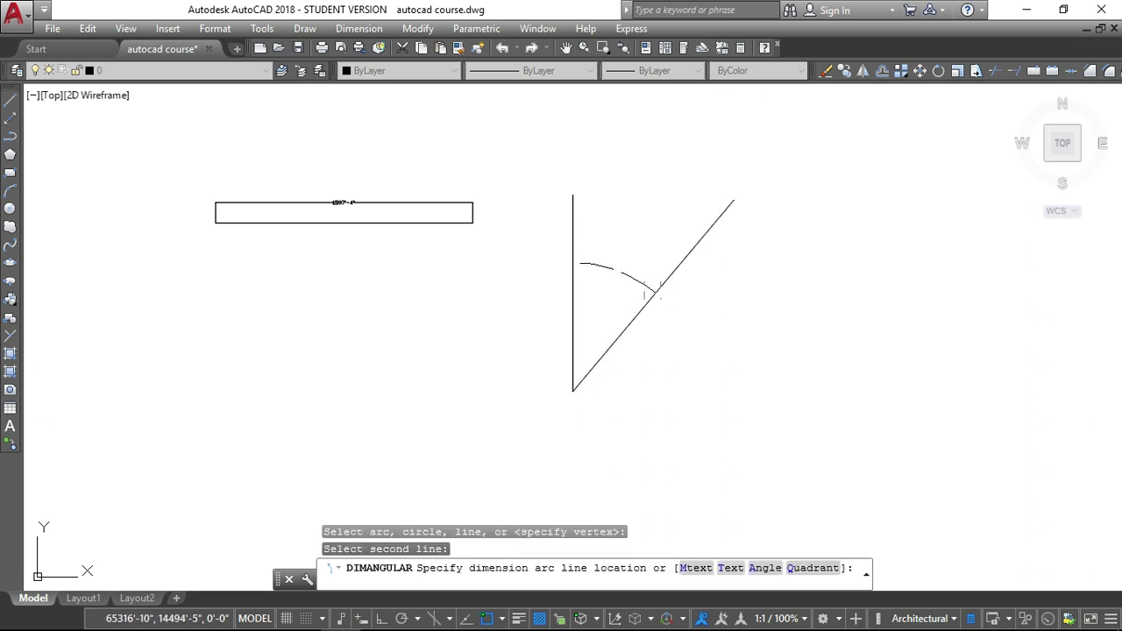
{"action": "scroll", "coordinate": [610, 329], "scroll_direction": "up", "scroll_amount": 5}
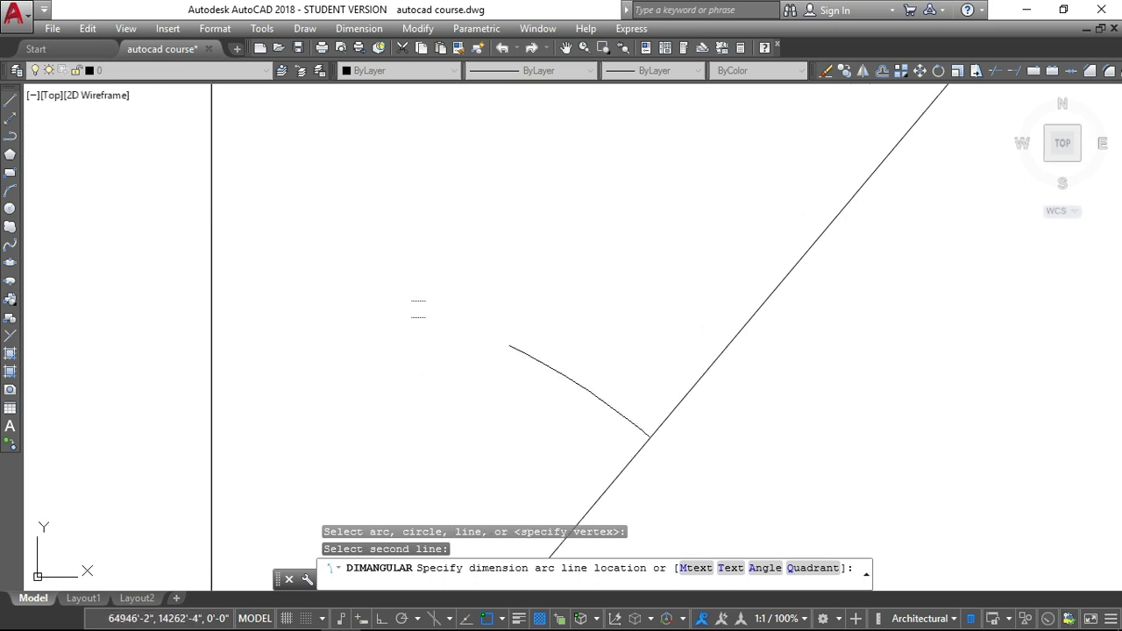
{"action": "left_click", "coordinate": [449, 301]}
{"action": "scroll", "coordinate": [460, 329], "scroll_direction": "down", "scroll_amount": 6}
{"action": "scroll", "coordinate": [471, 333], "scroll_direction": "up", "scroll_amount": 2}
{"action": "scroll", "coordinate": [451, 281], "scroll_direction": "down", "scroll_amount": 4}
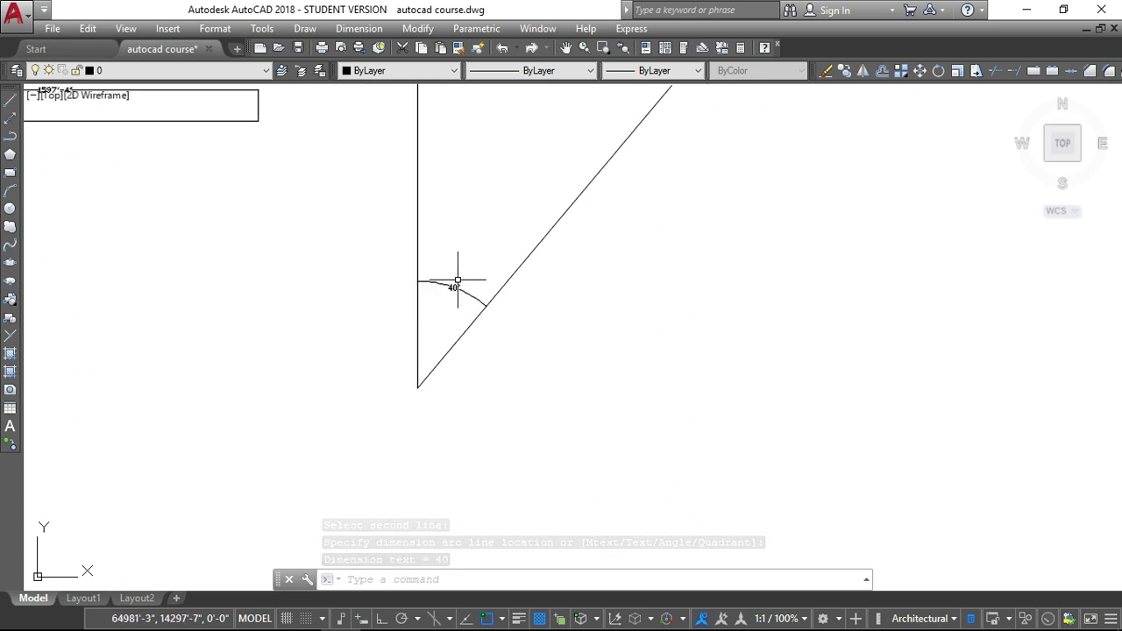
{"action": "scroll", "coordinate": [449, 294], "scroll_direction": "down", "scroll_amount": 4}
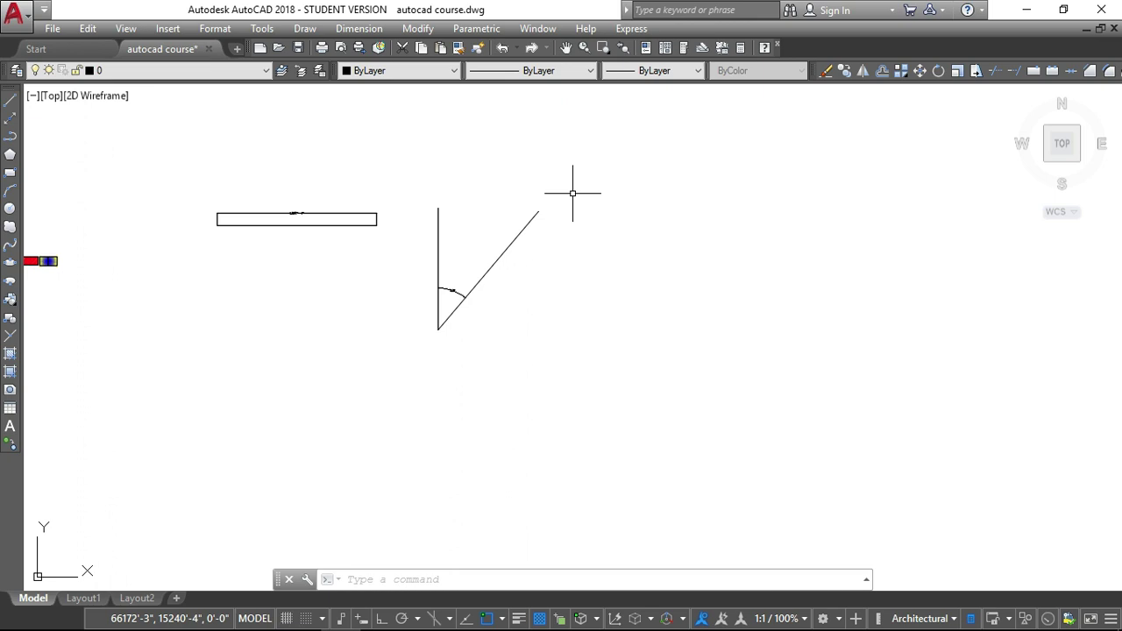
Step: Draw a three-point arc about 2723' long beside the angle, with its opening facing up
{"action": "scroll", "coordinate": [531, 195], "scroll_direction": "up", "scroll_amount": 2}
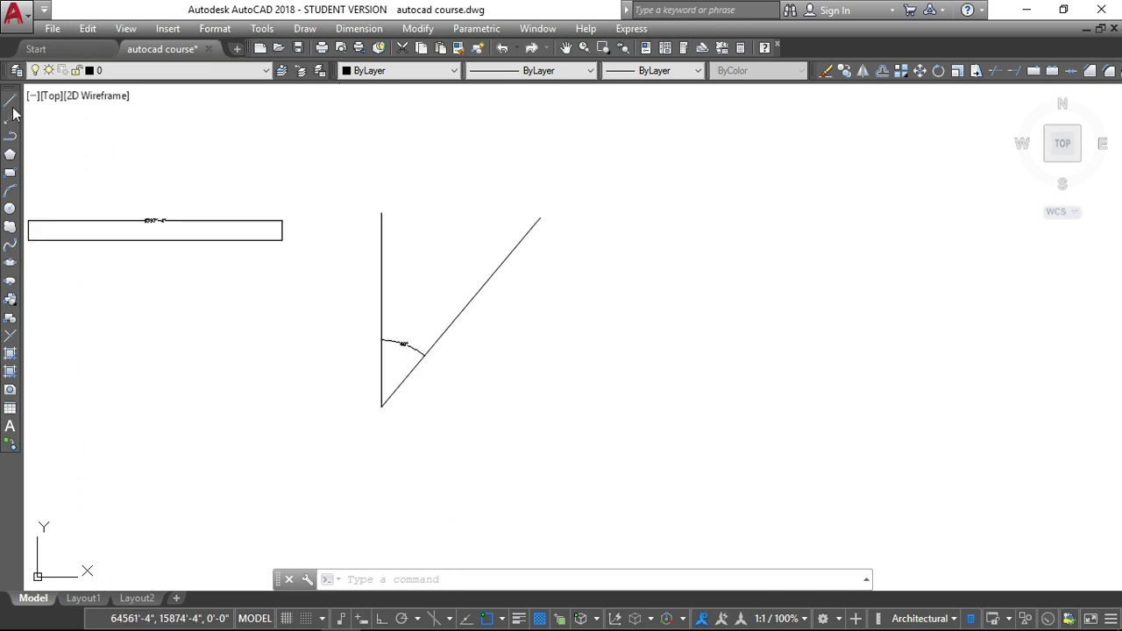
{"action": "left_click", "coordinate": [10, 191]}
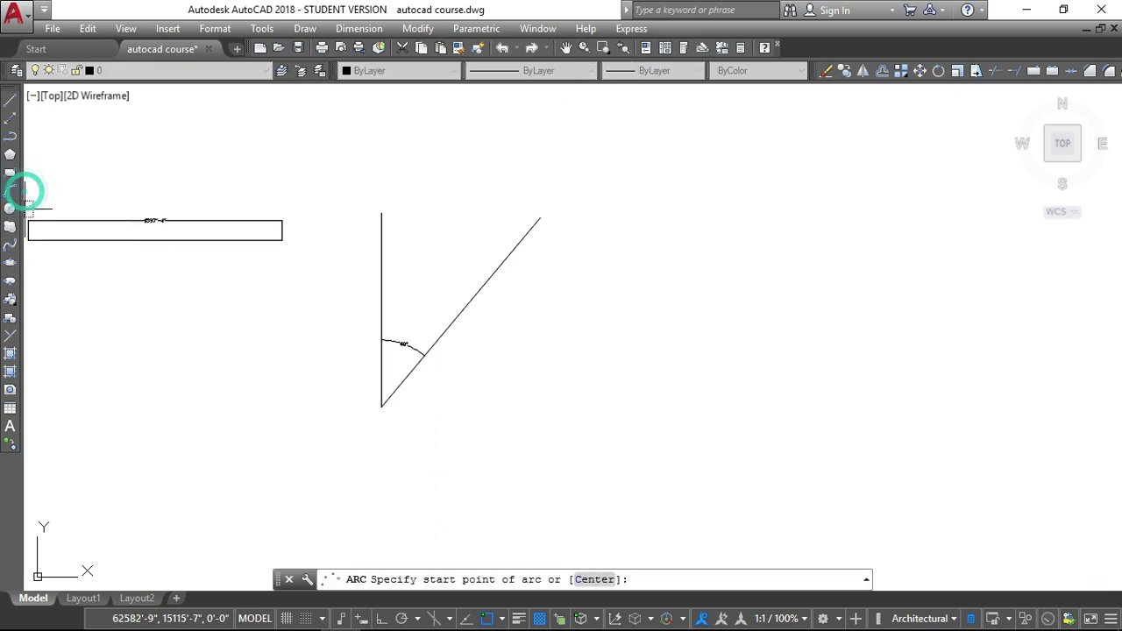
{"action": "left_click", "coordinate": [614, 218]}
{"action": "left_click", "coordinate": [721, 394]}
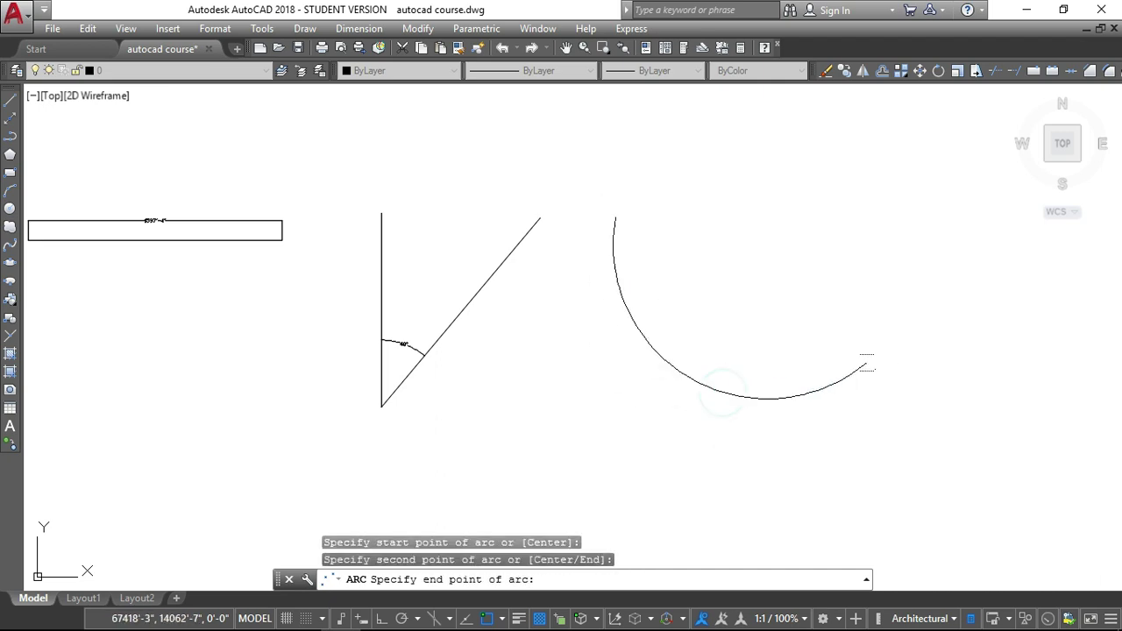
{"action": "left_click", "coordinate": [910, 246]}
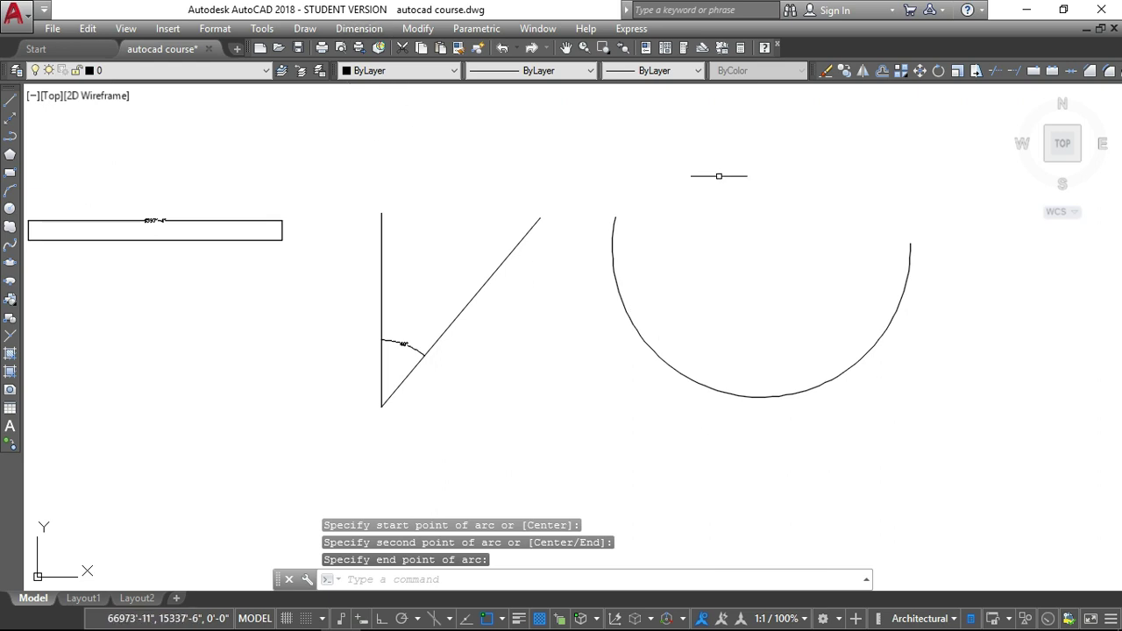
Step: Add an arc length dimension to the three-point arc, placing the dimension arc across its opening
{"action": "left_click", "coordinate": [351, 26]}
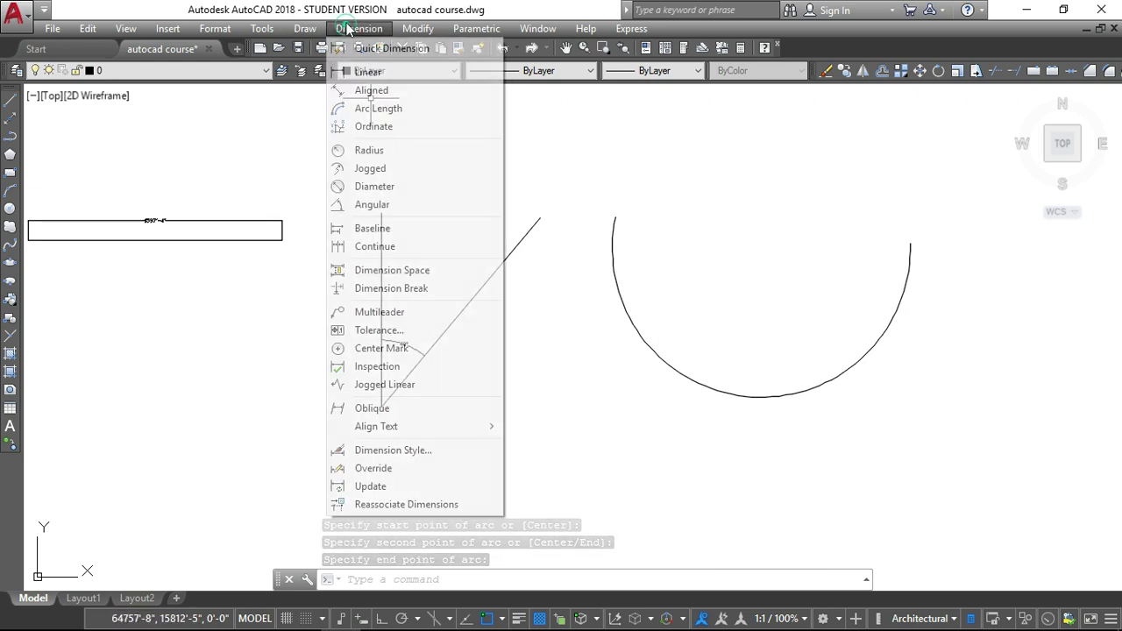
{"action": "left_click", "coordinate": [379, 108]}
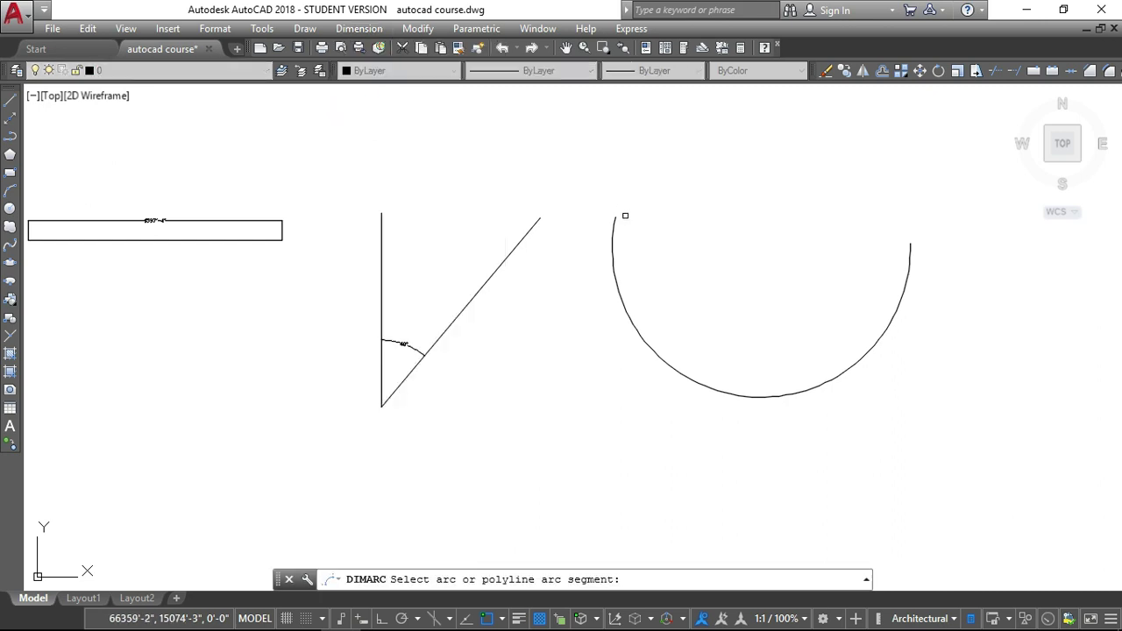
{"action": "left_click", "coordinate": [618, 221]}
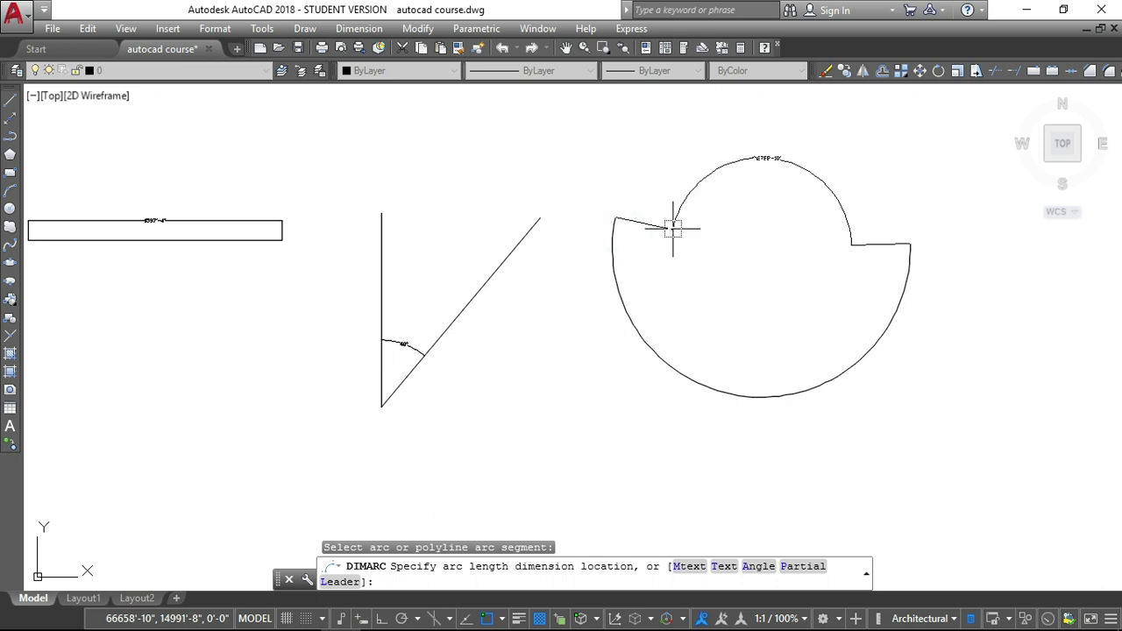
{"action": "left_click", "coordinate": [672, 228]}
{"action": "scroll", "coordinate": [762, 156], "scroll_direction": "up", "scroll_amount": 8}
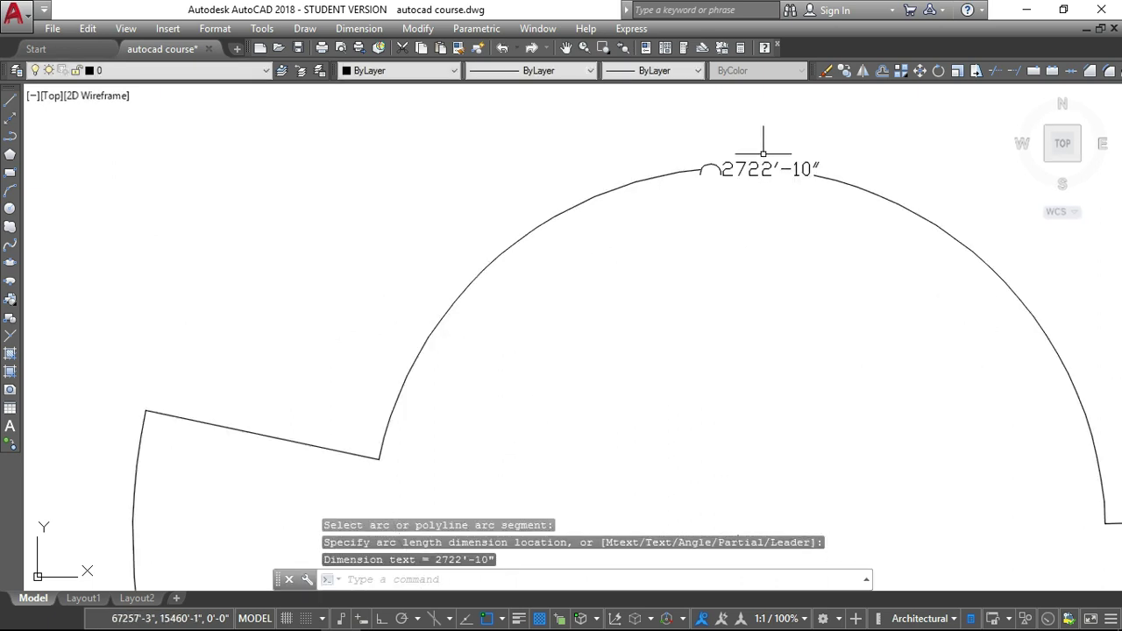
Step: Delete the arc length dimension from the three-point arc
{"action": "scroll", "coordinate": [761, 163], "scroll_direction": "down", "scroll_amount": 1}
{"action": "scroll", "coordinate": [769, 188], "scroll_direction": "down", "scroll_amount": 5}
{"action": "scroll", "coordinate": [769, 188], "scroll_direction": "down", "scroll_amount": 2}
{"action": "left_click", "coordinate": [726, 188]}
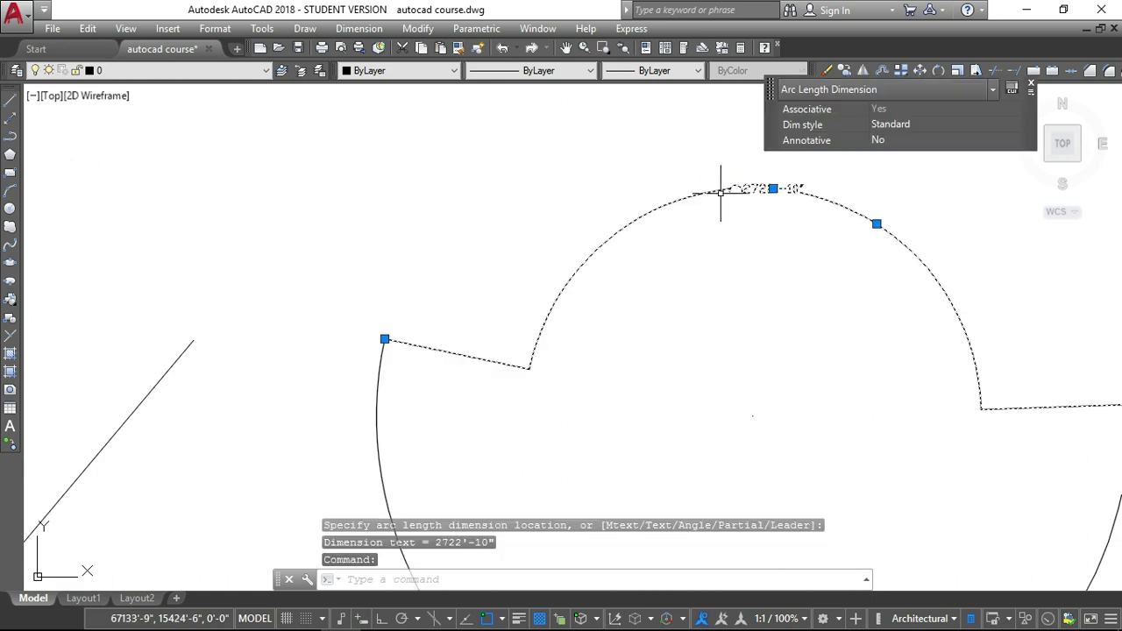
{"action": "key", "text": "Delete"}
{"action": "scroll", "coordinate": [676, 195], "scroll_direction": "down", "scroll_amount": 3}
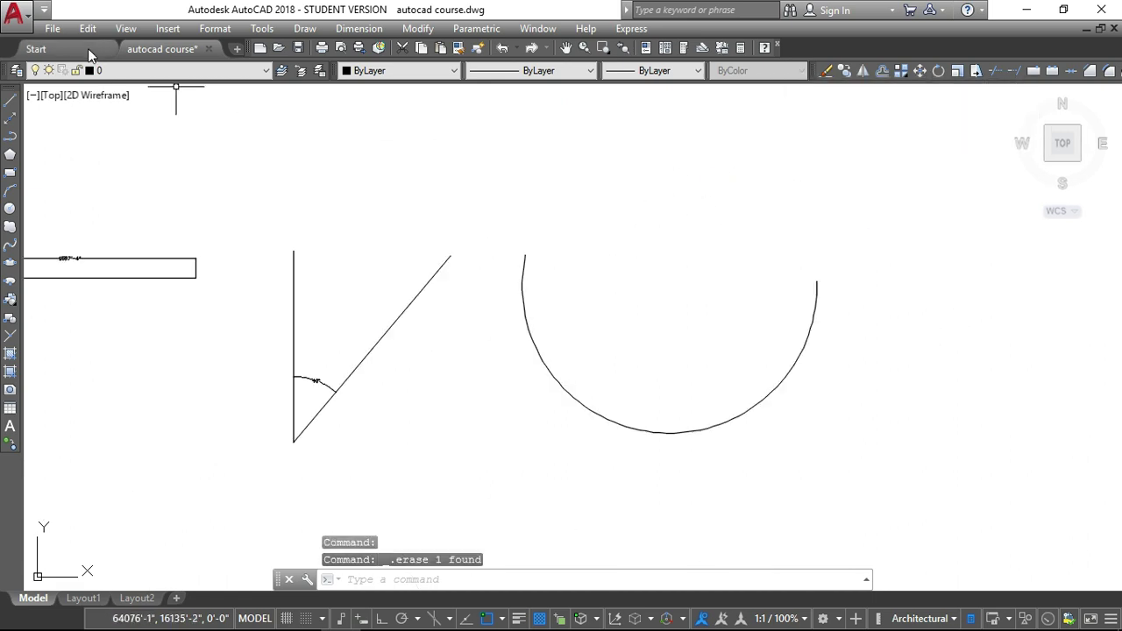
Step: Add a radius dimension to the three-point arc, placing its text near the arc's centre
{"action": "left_click", "coordinate": [358, 28]}
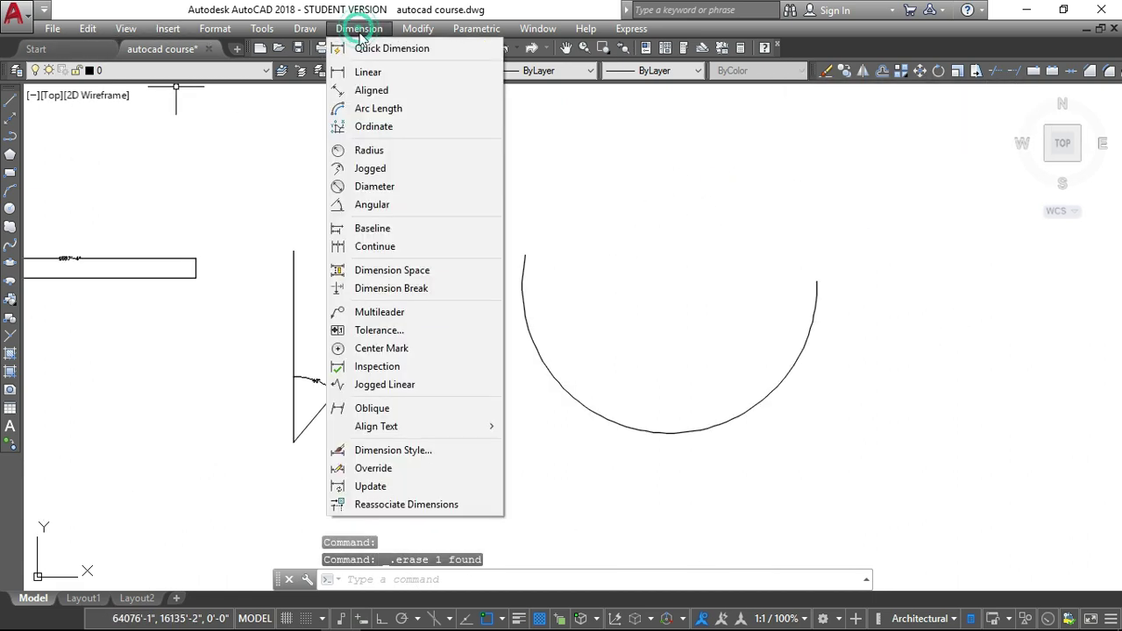
{"action": "left_click", "coordinate": [369, 150]}
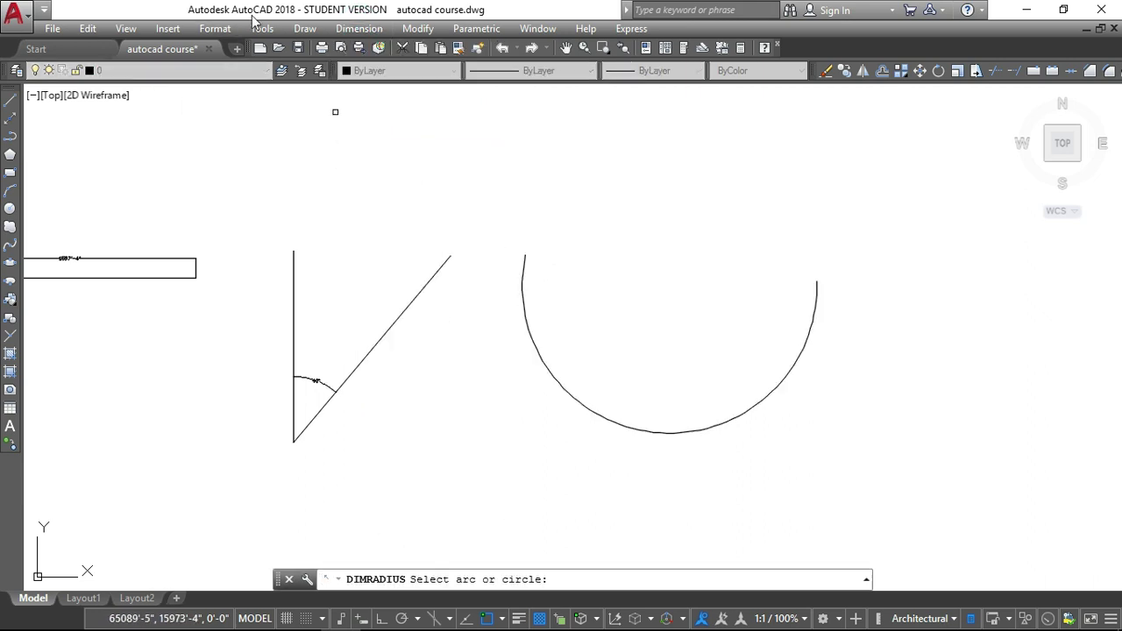
{"action": "left_click", "coordinate": [523, 279]}
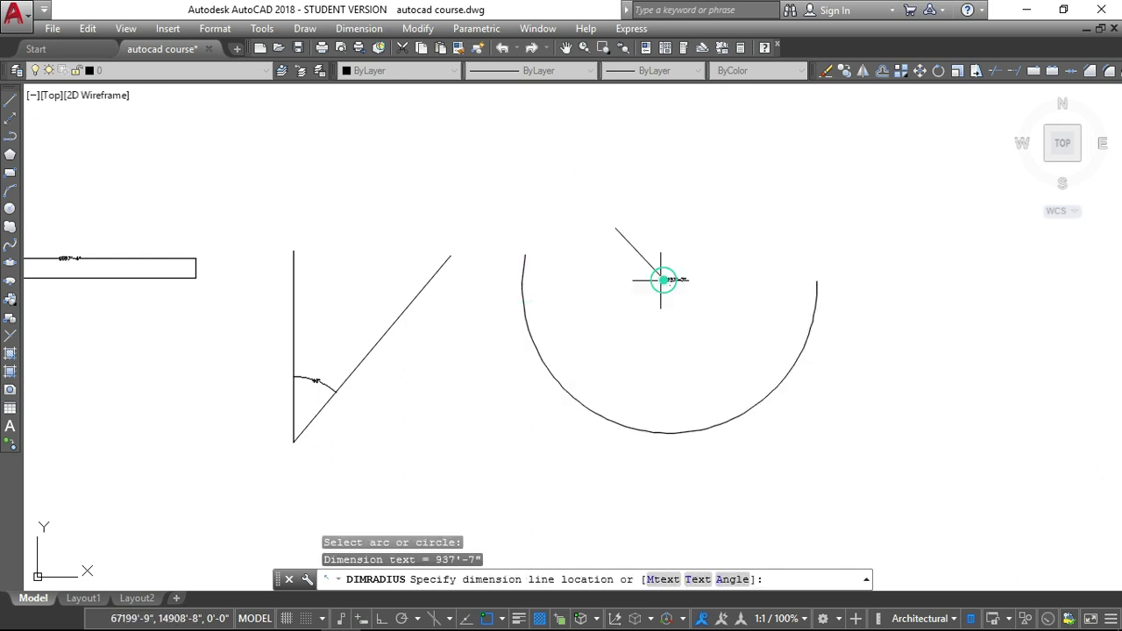
{"action": "left_click", "coordinate": [664, 276]}
{"action": "scroll", "coordinate": [667, 279], "scroll_direction": "up", "scroll_amount": 4}
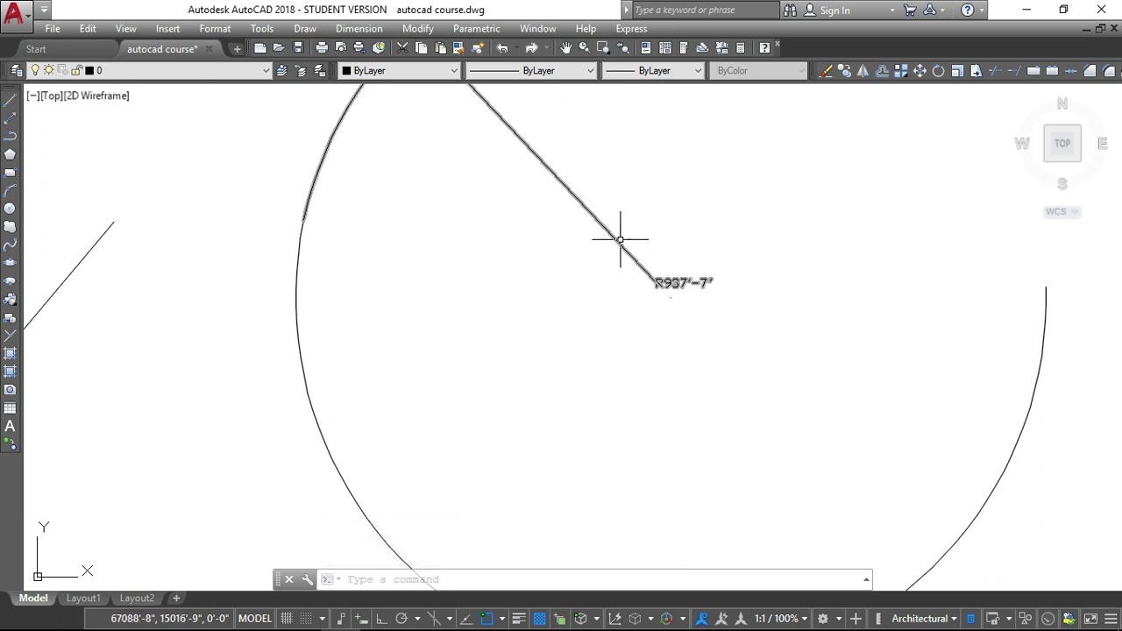
{"action": "left_click", "coordinate": [621, 239]}
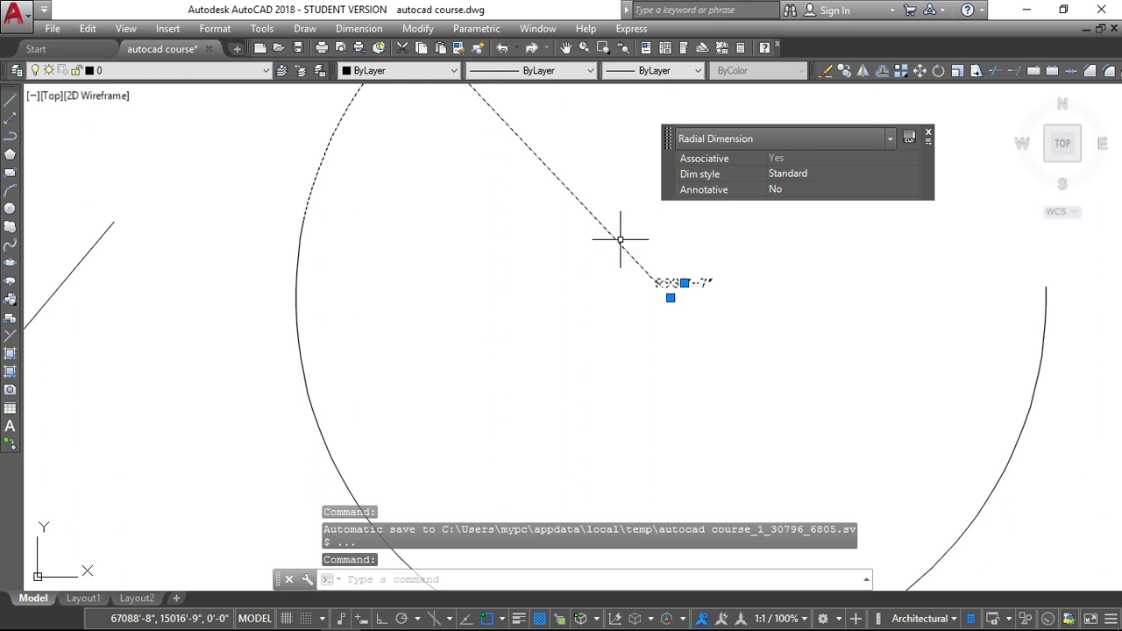
{"action": "key", "text": "Escape"}
{"action": "key", "text": "Escape"}
{"action": "scroll", "coordinate": [587, 264], "scroll_direction": "down", "scroll_amount": 4}
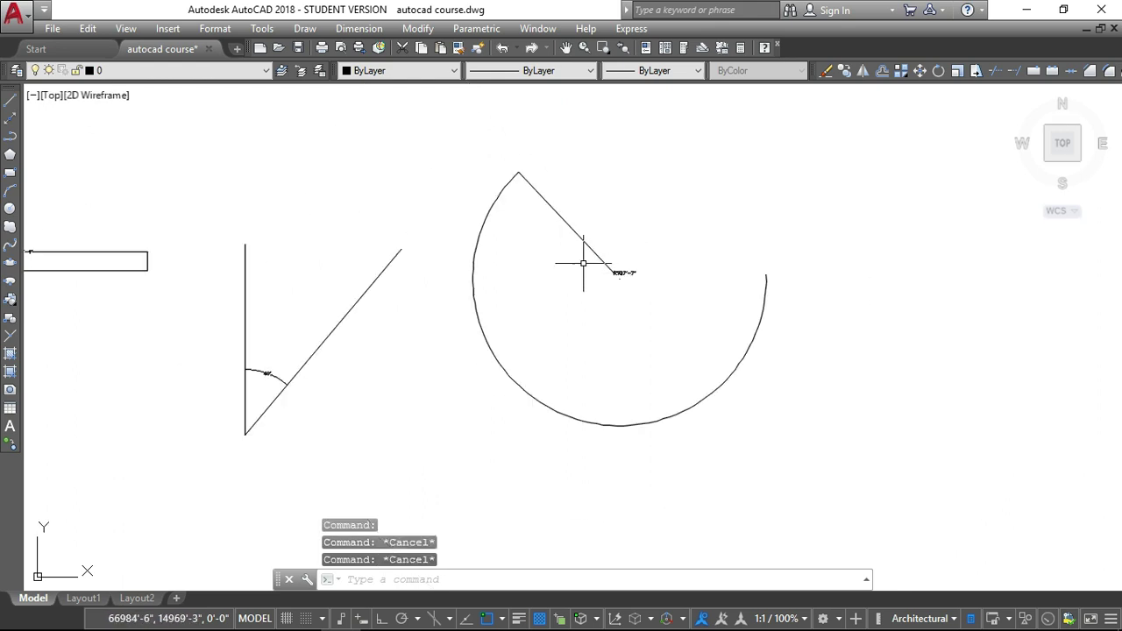
Step: Modify the Standard dimension style so its dimension lines are Red, and set the style as current
{"action": "type", "text": "Dim"}
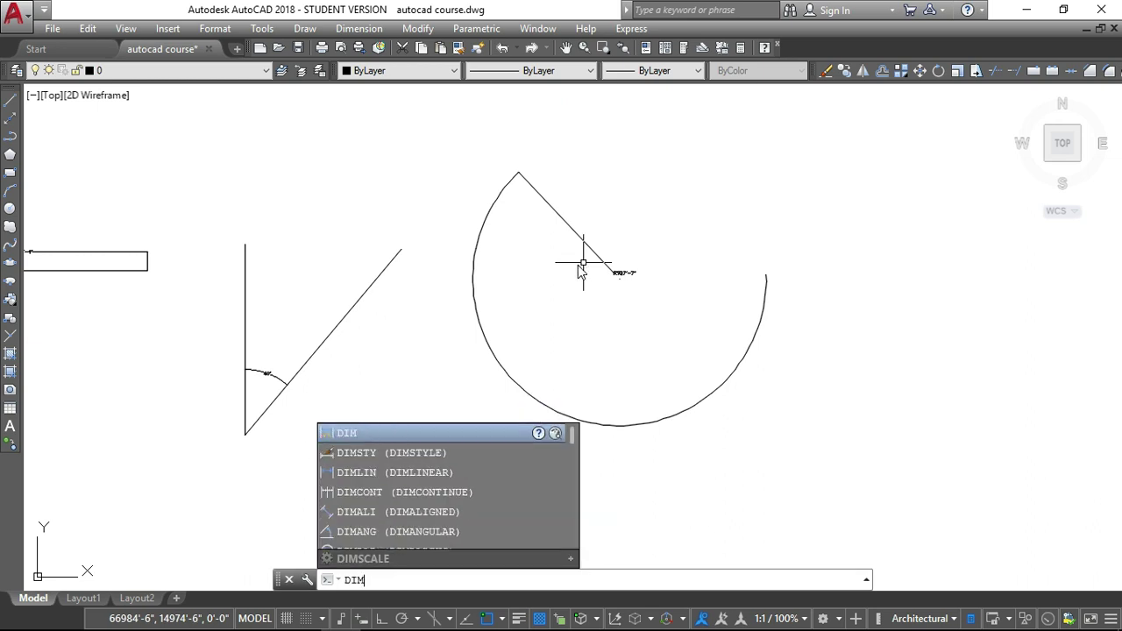
{"action": "left_click", "coordinate": [402, 452]}
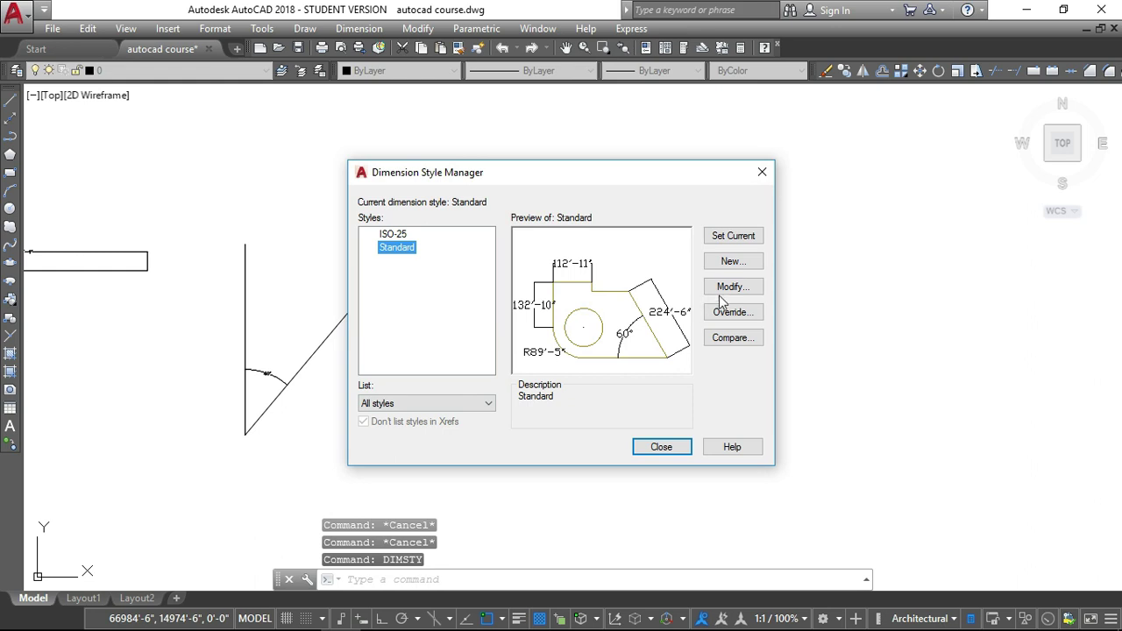
{"action": "left_click", "coordinate": [728, 288]}
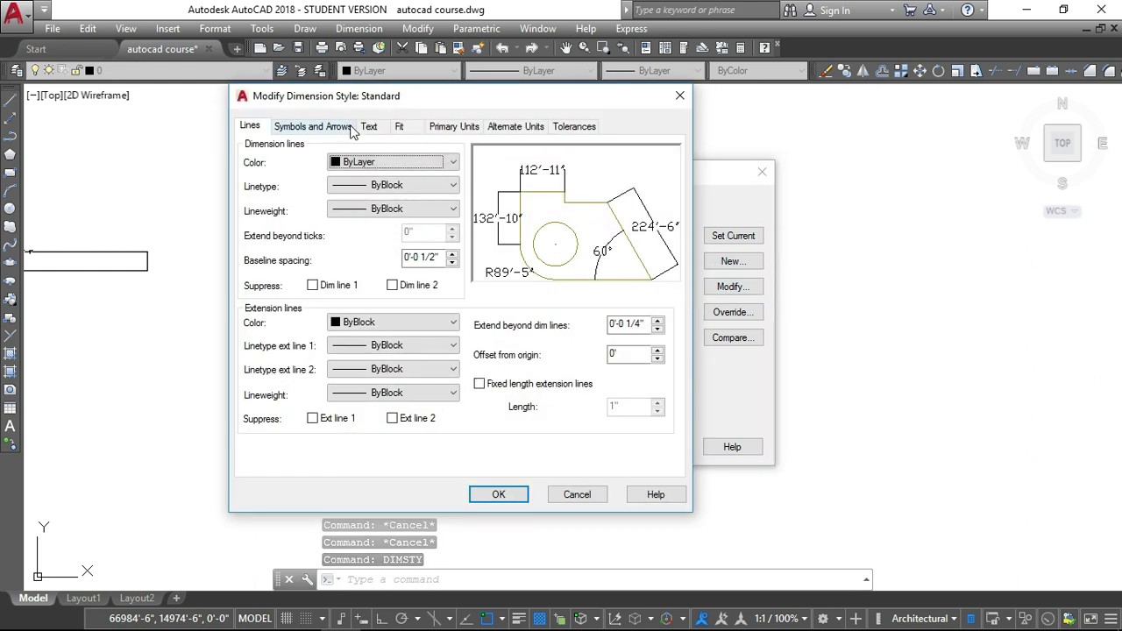
{"action": "left_click", "coordinate": [334, 128]}
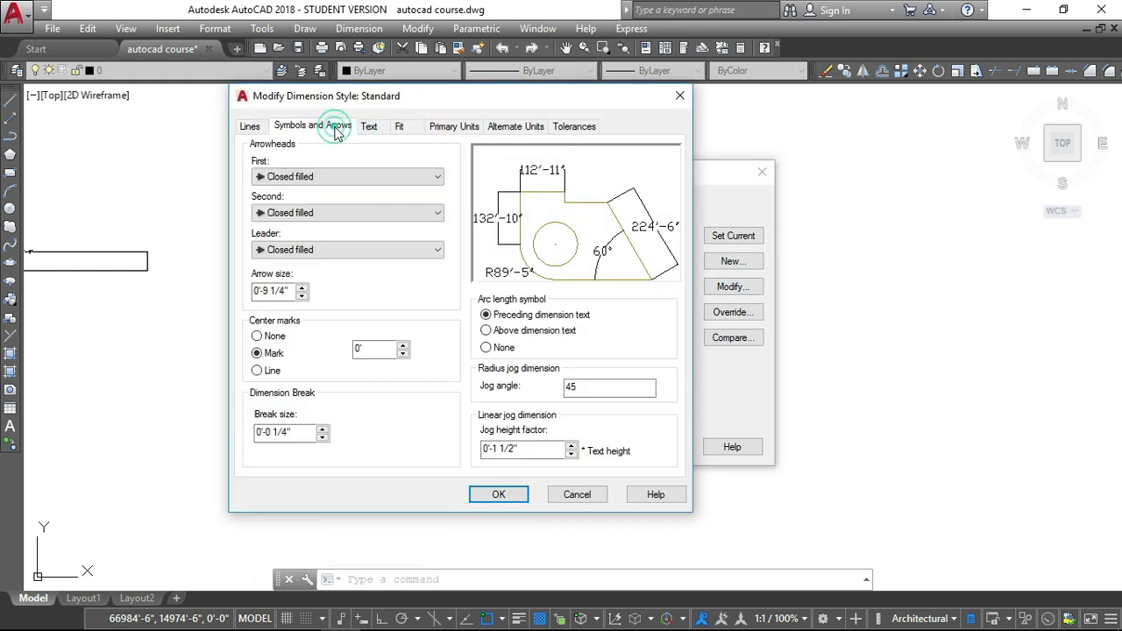
{"action": "left_click", "coordinate": [253, 129]}
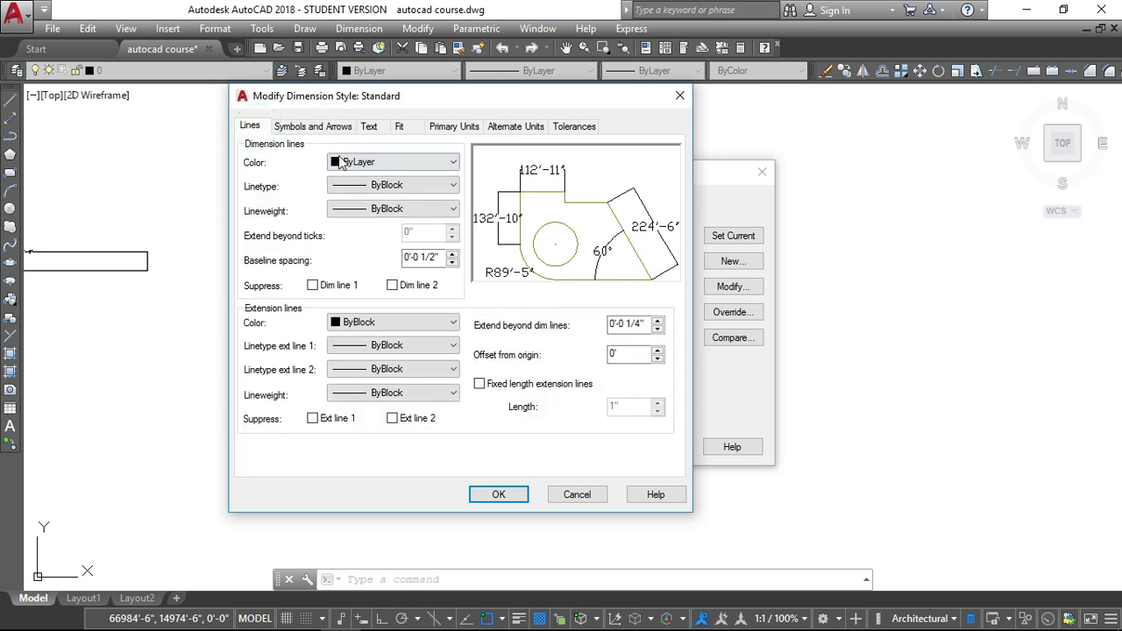
{"action": "left_click", "coordinate": [390, 162]}
{"action": "left_click", "coordinate": [361, 203]}
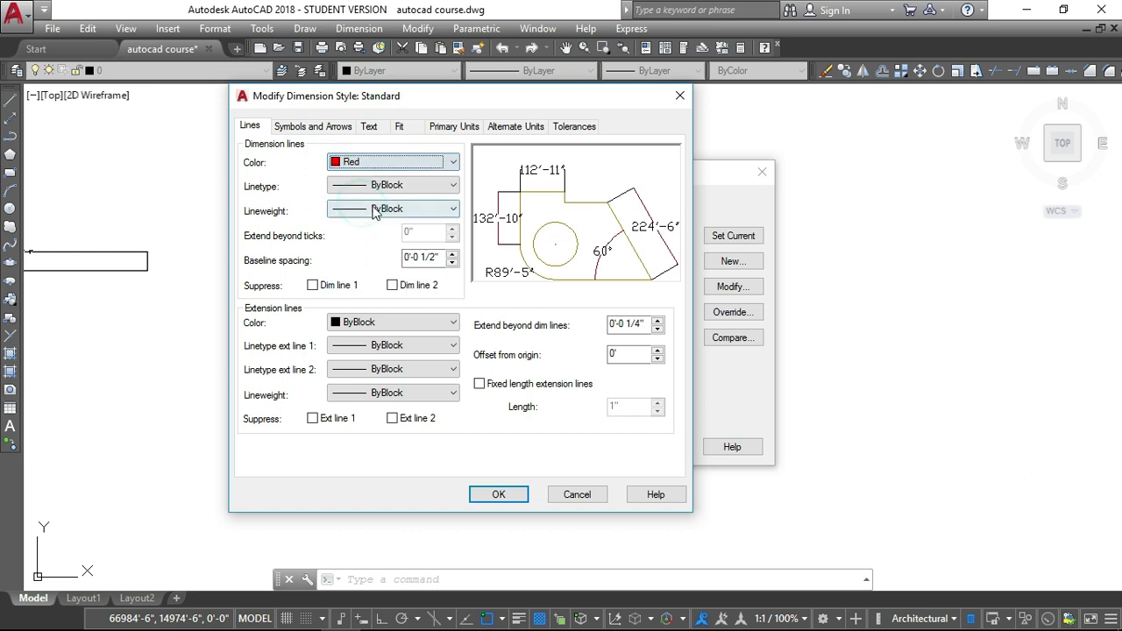
{"action": "left_click", "coordinate": [491, 501]}
{"action": "left_click", "coordinate": [745, 237]}
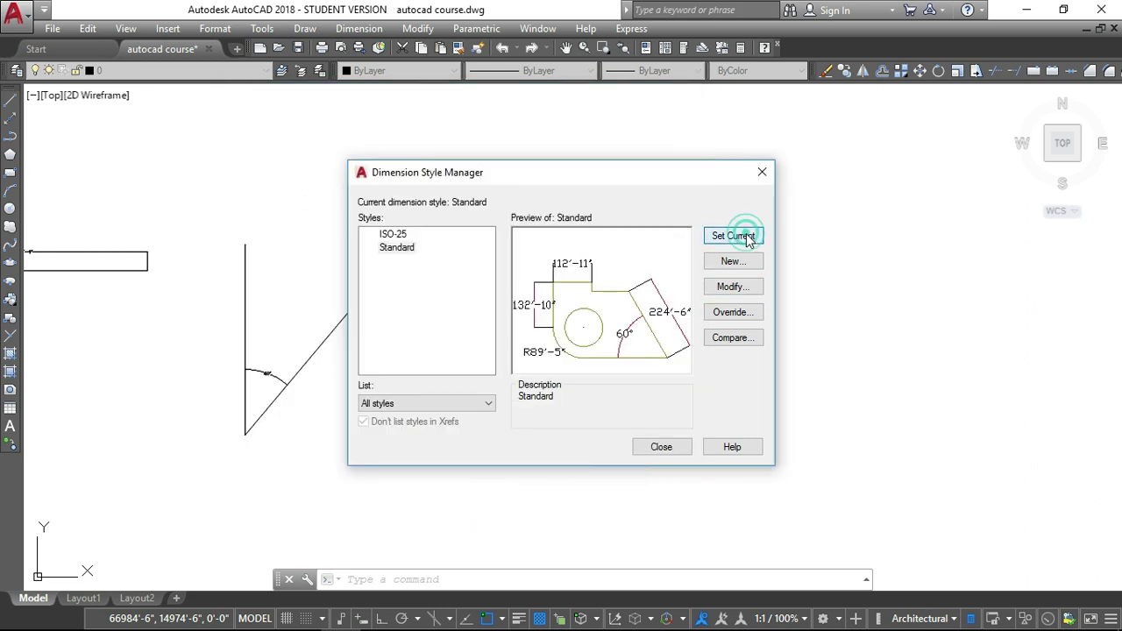
{"action": "left_click", "coordinate": [661, 447]}
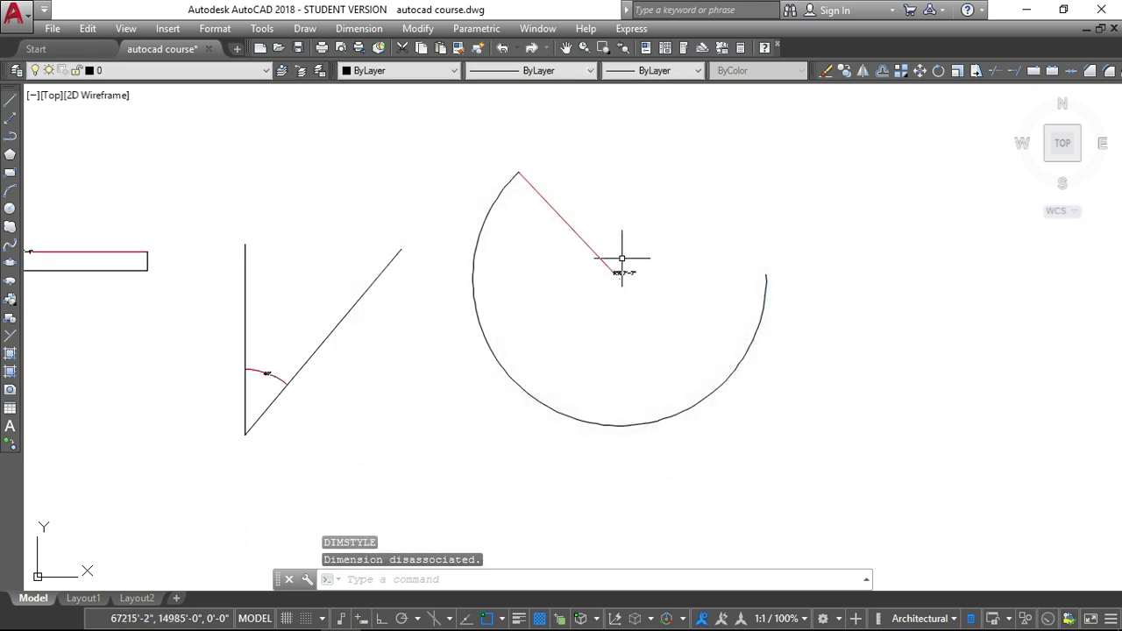
Step: Delete the radius dimension from the three-point arc
{"action": "scroll", "coordinate": [500, 193], "scroll_direction": "up", "scroll_amount": 3}
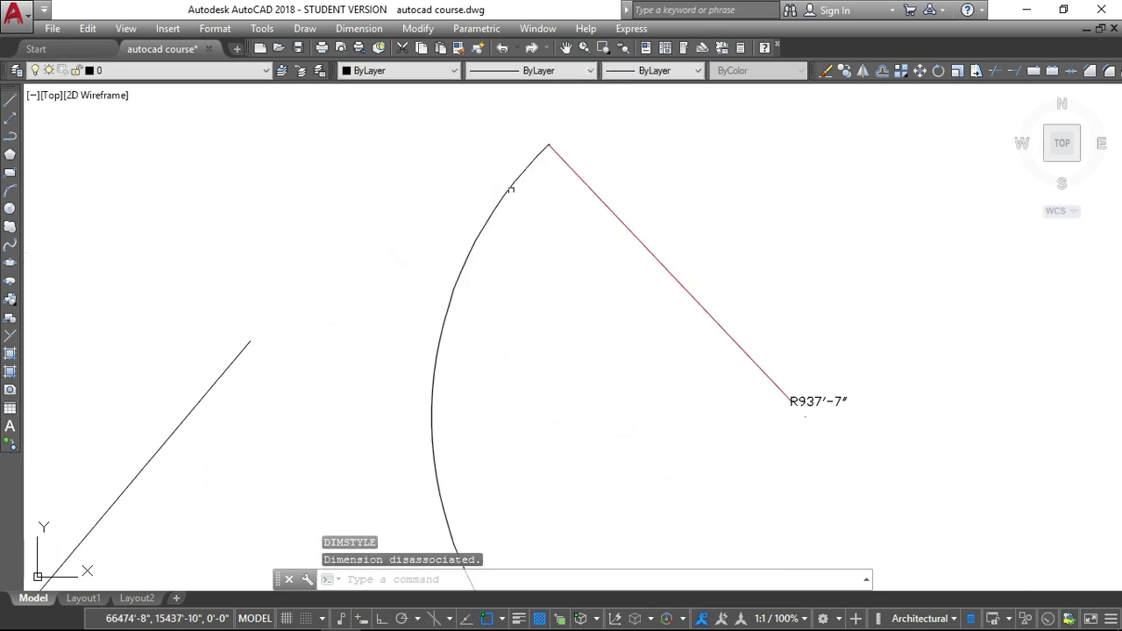
{"action": "left_click", "coordinate": [572, 164]}
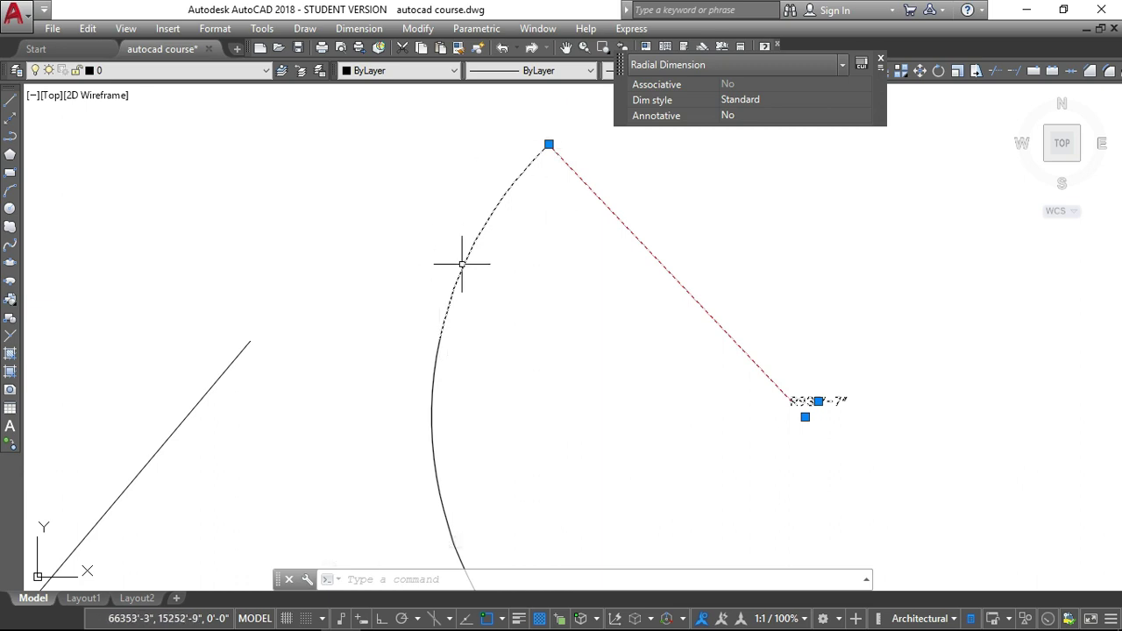
{"action": "key", "text": "Escape"}
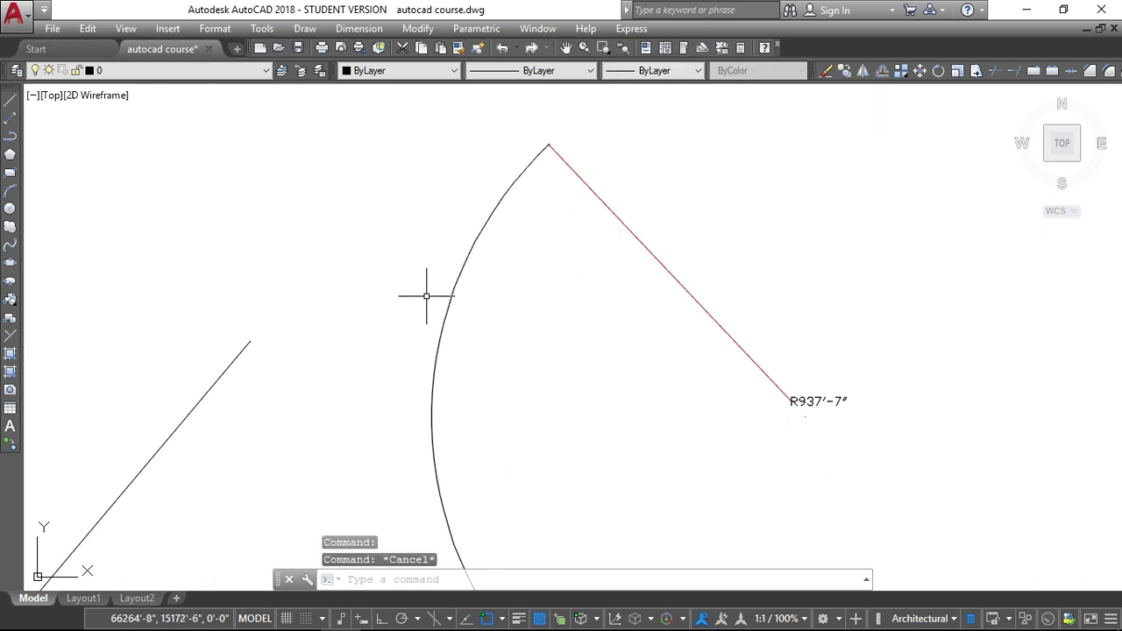
{"action": "left_click", "coordinate": [459, 280]}
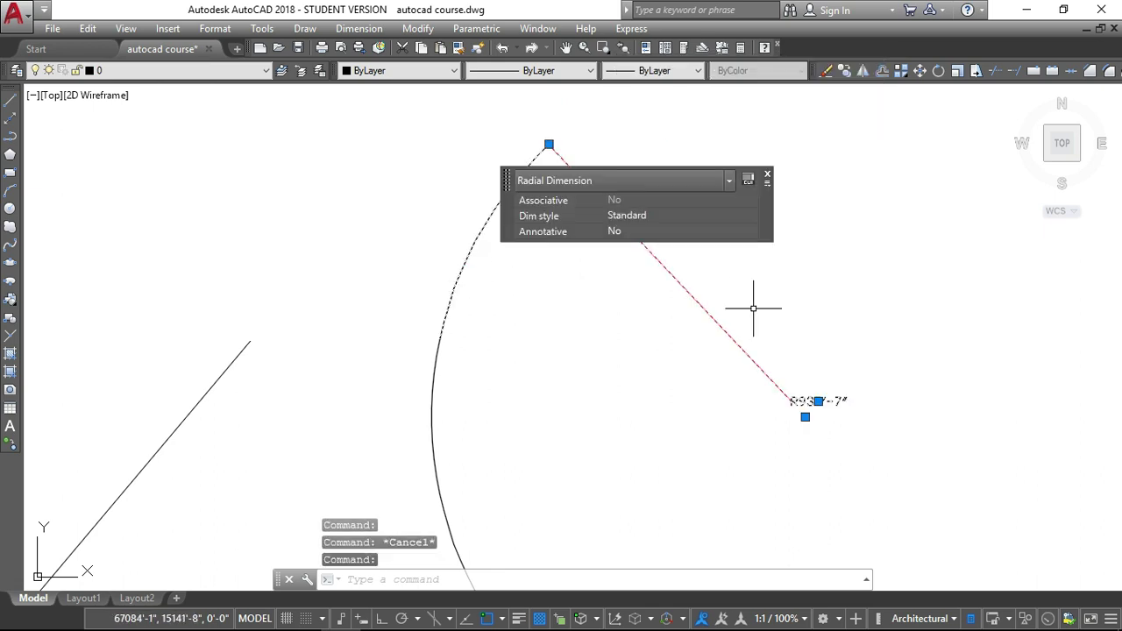
{"action": "scroll", "coordinate": [561, 279], "scroll_direction": "down", "scroll_amount": 5}
{"action": "key", "text": "Delete"}
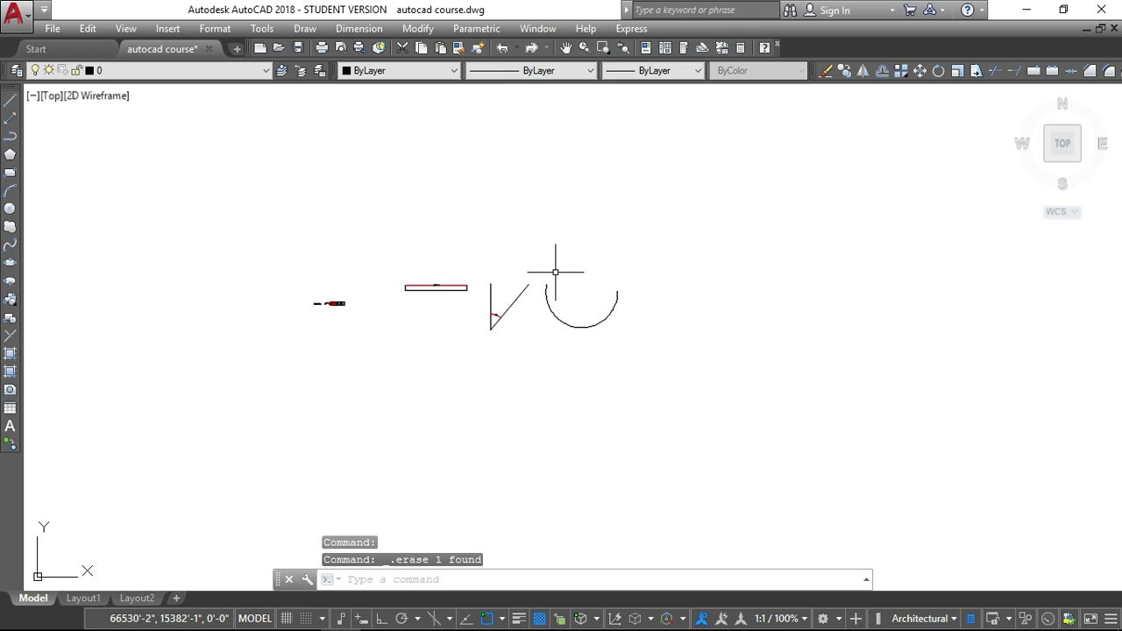
Step: Add an angular dimension to the three-point arc, placing the dimension arc inside its lower curve
{"action": "left_click", "coordinate": [358, 28]}
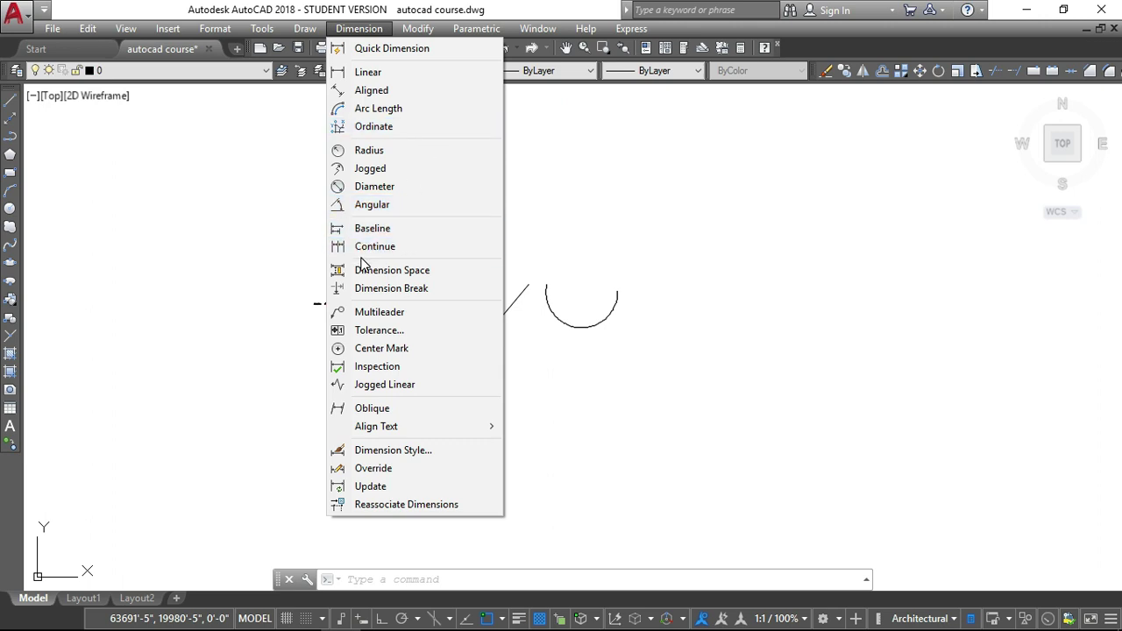
{"action": "left_click", "coordinate": [380, 208]}
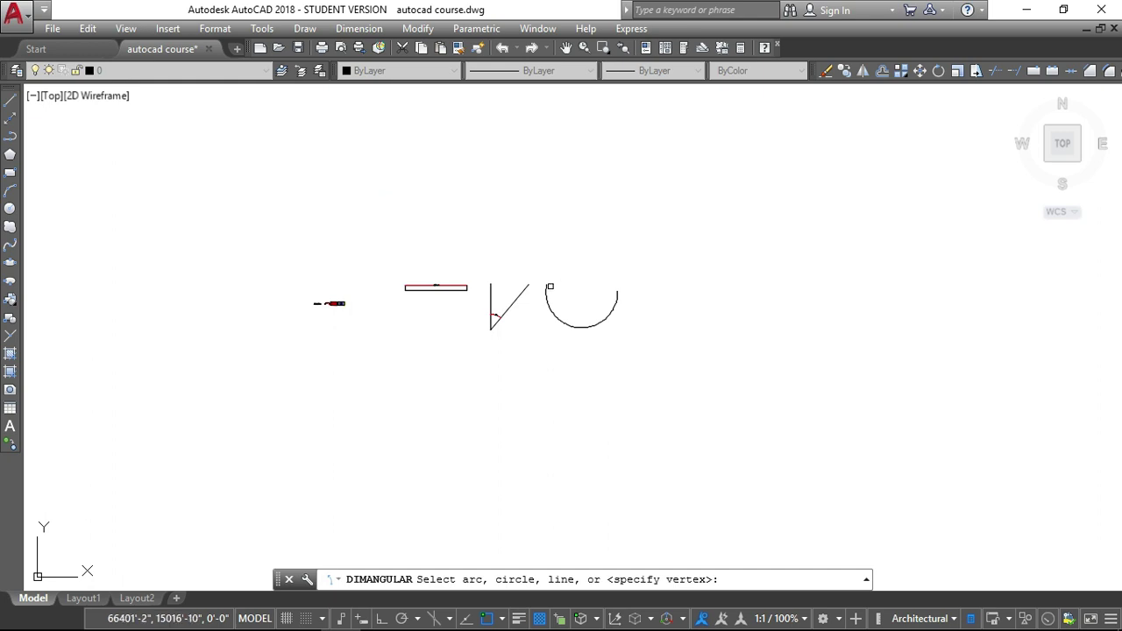
{"action": "left_click", "coordinate": [543, 293]}
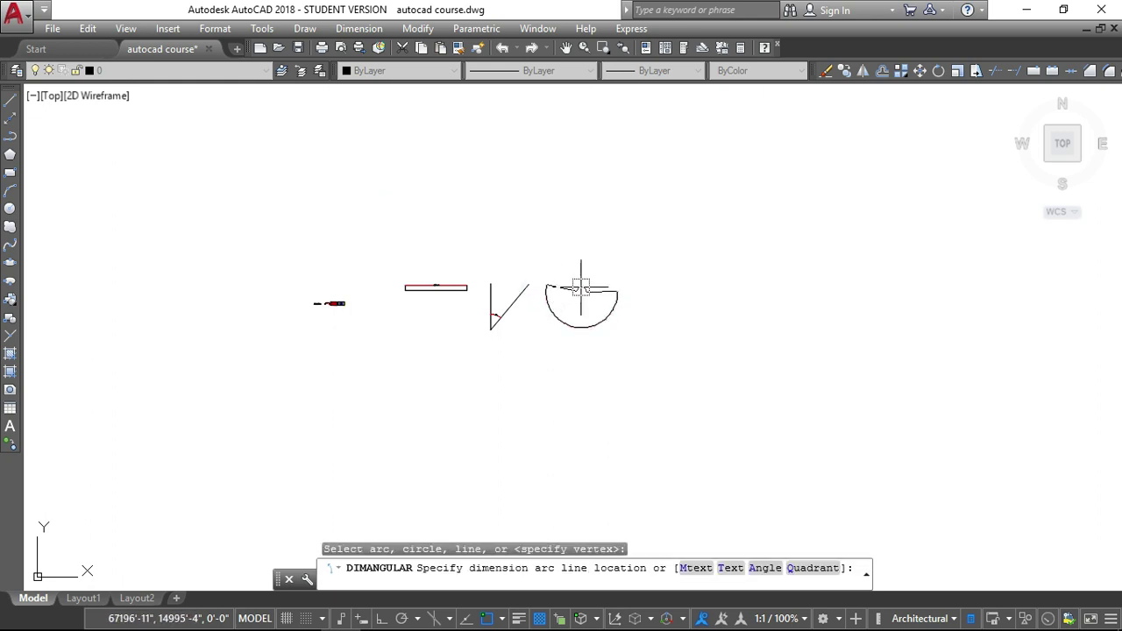
{"action": "scroll", "coordinate": [576, 290], "scroll_direction": "up", "scroll_amount": 5}
{"action": "scroll", "coordinate": [576, 290], "scroll_direction": "down", "scroll_amount": 3}
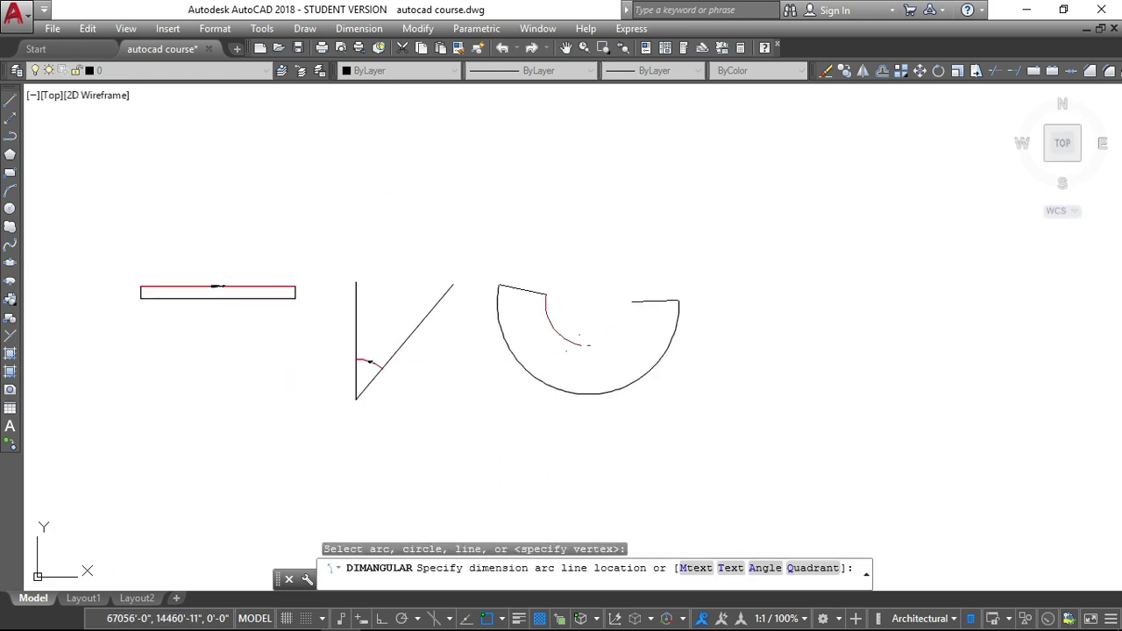
{"action": "left_click", "coordinate": [575, 344]}
{"action": "scroll", "coordinate": [575, 357], "scroll_direction": "up", "scroll_amount": 8}
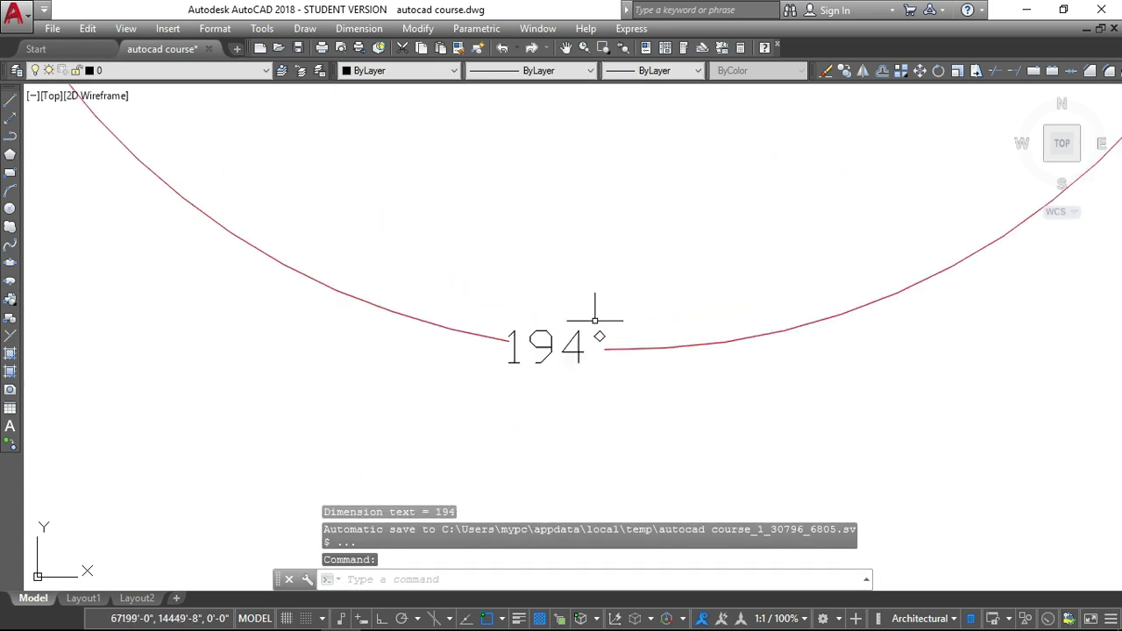
{"action": "scroll", "coordinate": [549, 361], "scroll_direction": "down", "scroll_amount": 8}
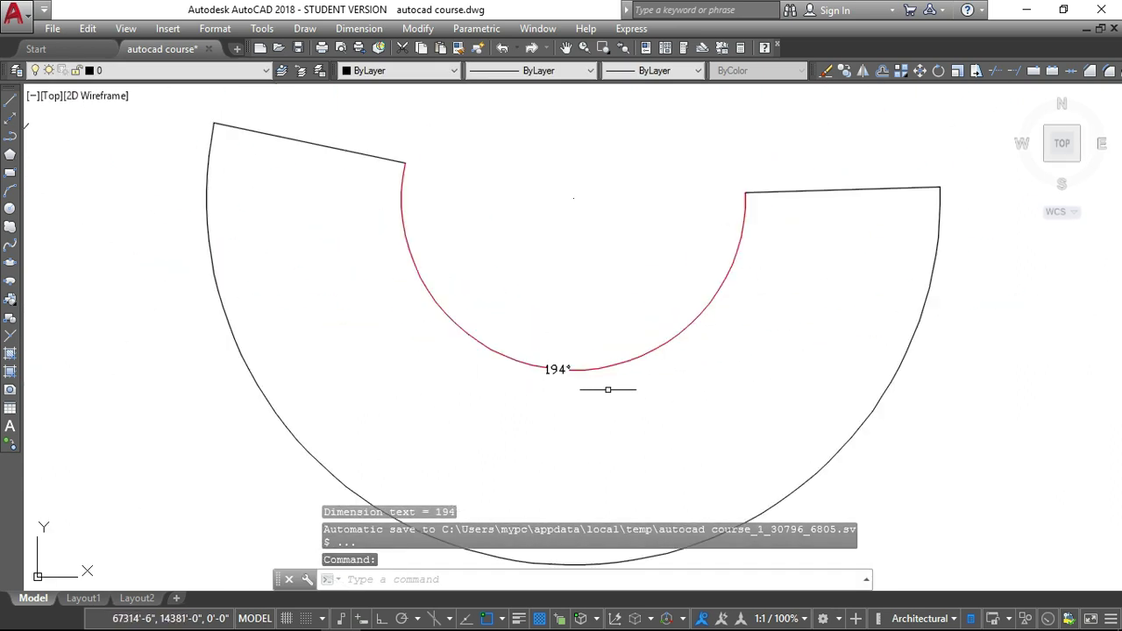
{"action": "scroll", "coordinate": [574, 377], "scroll_direction": "up", "scroll_amount": 4}
{"action": "scroll", "coordinate": [596, 359], "scroll_direction": "down", "scroll_amount": 7}
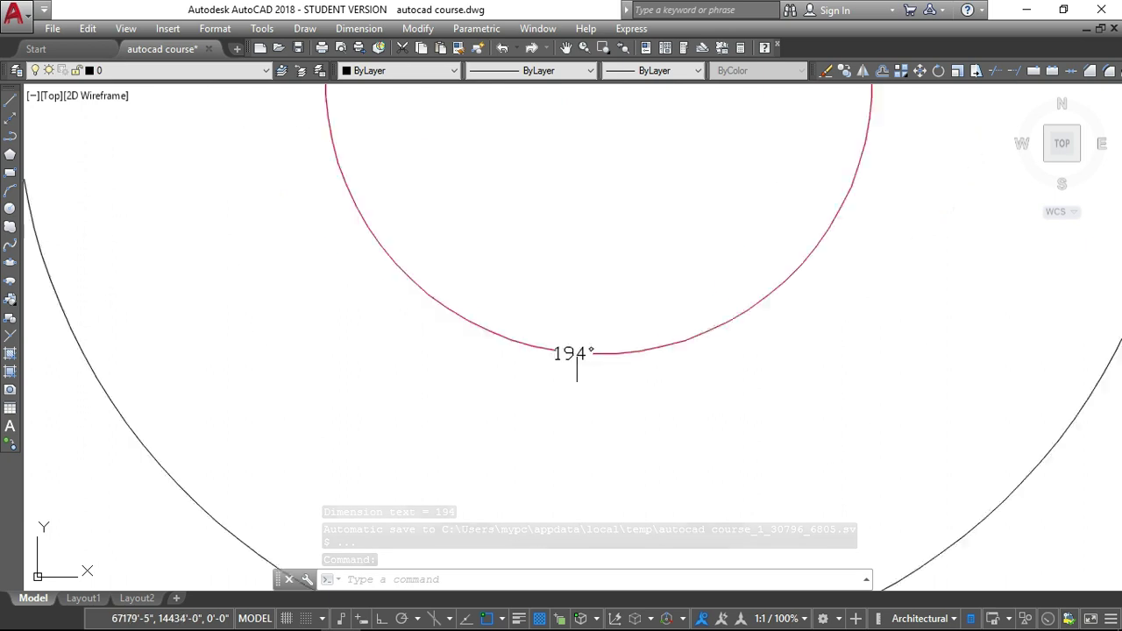
Step: Delete the angular dimension from the three-point arc
{"action": "left_click", "coordinate": [494, 308]}
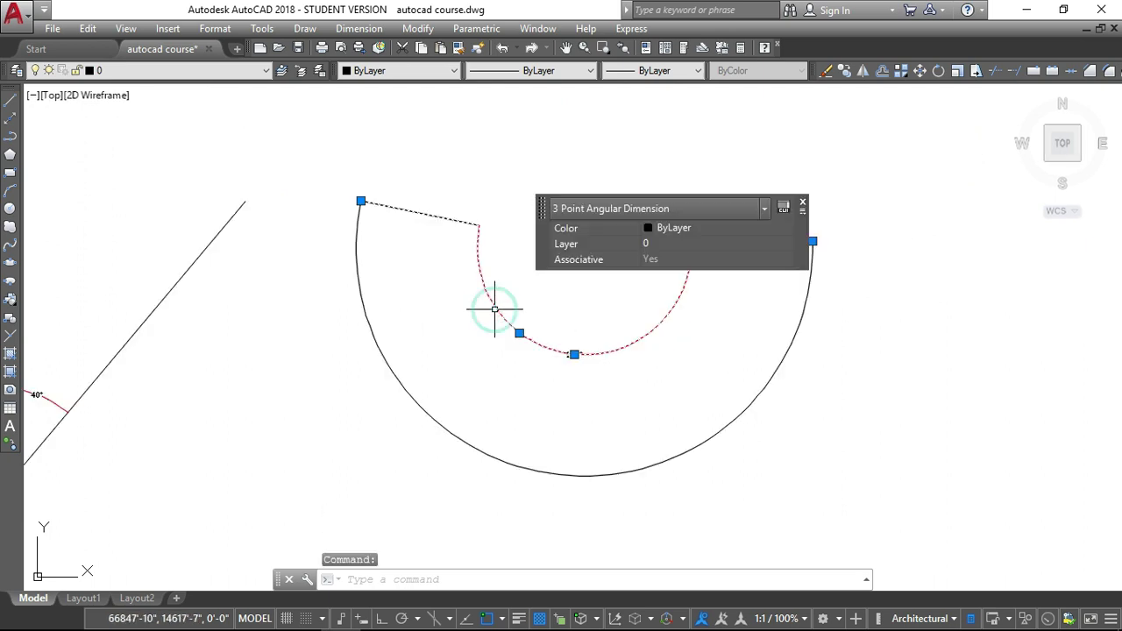
{"action": "key", "text": "Delete"}
{"action": "scroll", "coordinate": [527, 537], "scroll_direction": "down", "scroll_amount": 2}
{"action": "scroll", "coordinate": [581, 405], "scroll_direction": "down", "scroll_amount": 6}
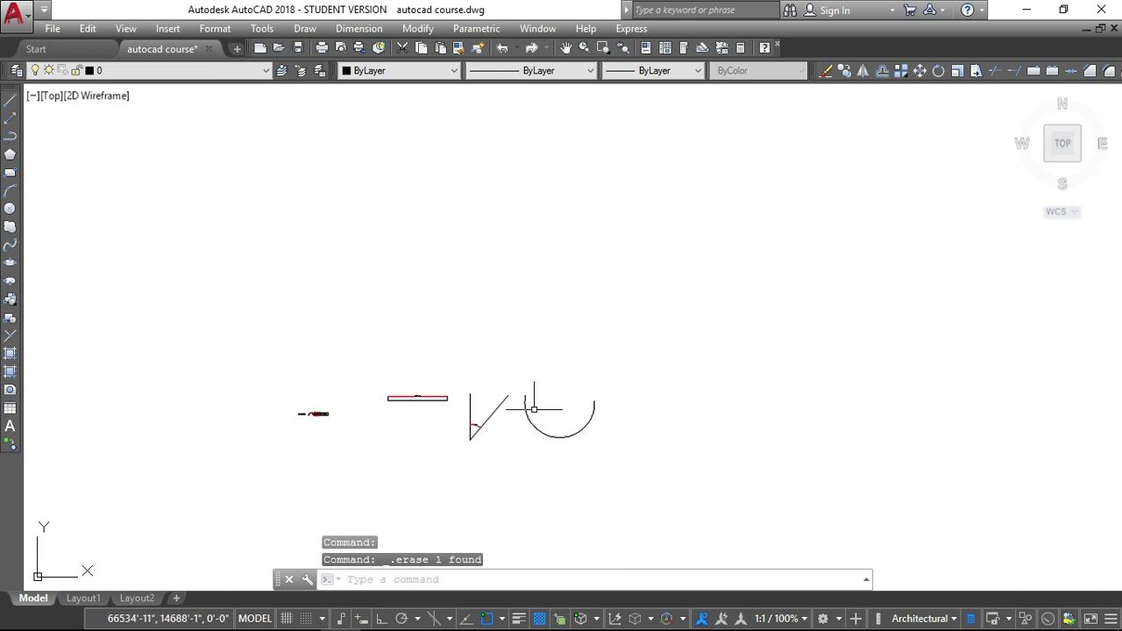
{"action": "scroll", "coordinate": [509, 417], "scroll_direction": "up", "scroll_amount": 6}
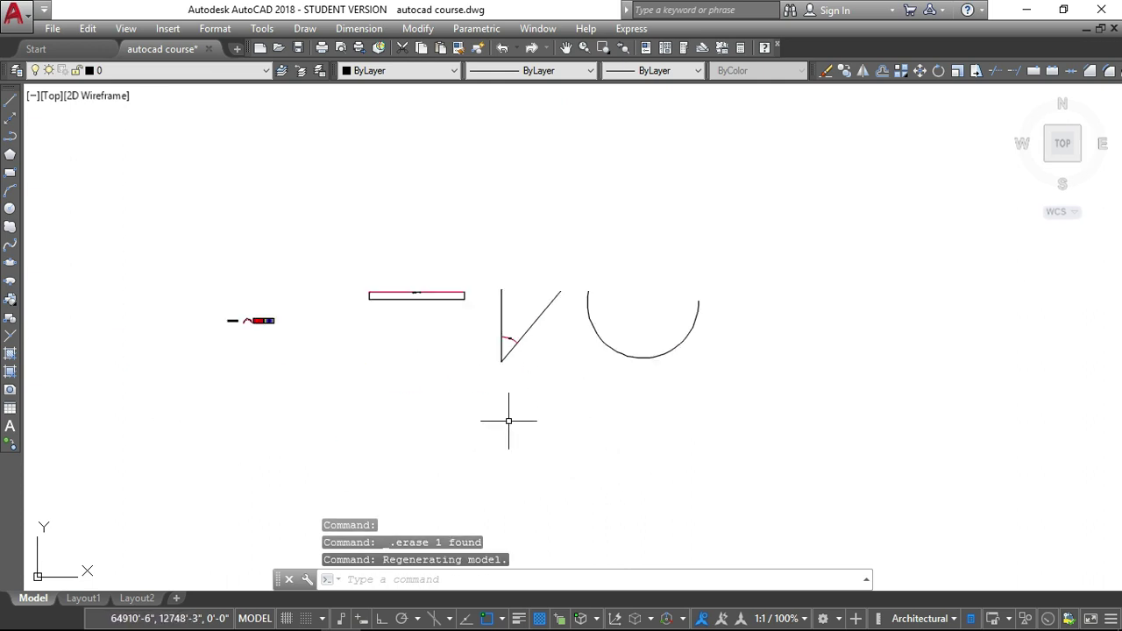
{"action": "scroll", "coordinate": [412, 295], "scroll_direction": "up", "scroll_amount": 4}
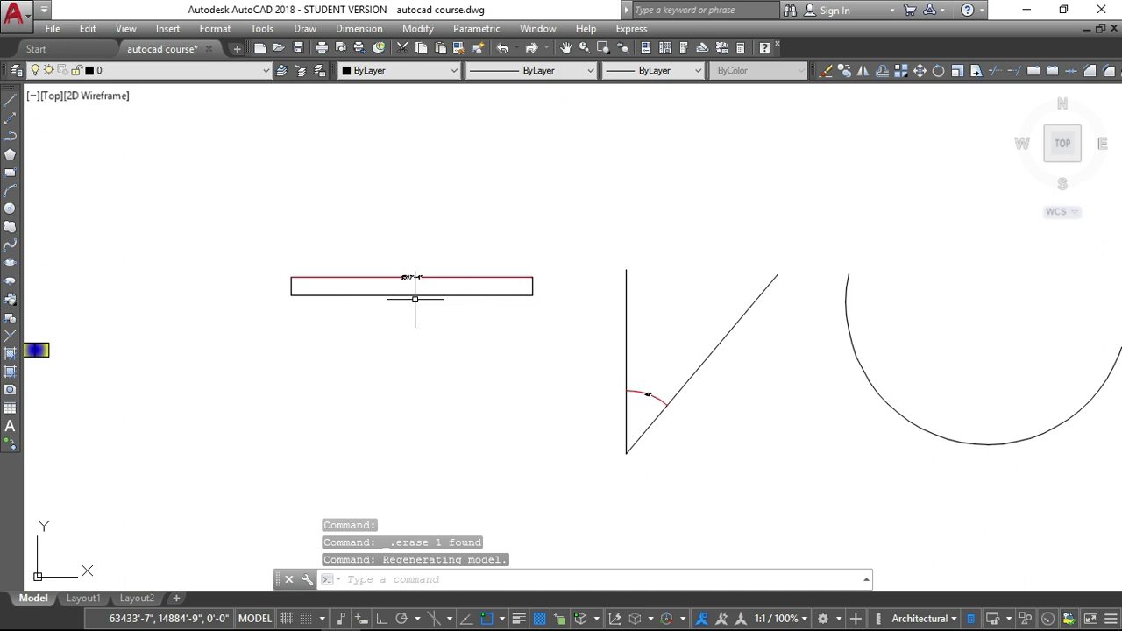
{"action": "scroll", "coordinate": [385, 278], "scroll_direction": "up", "scroll_amount": 4}
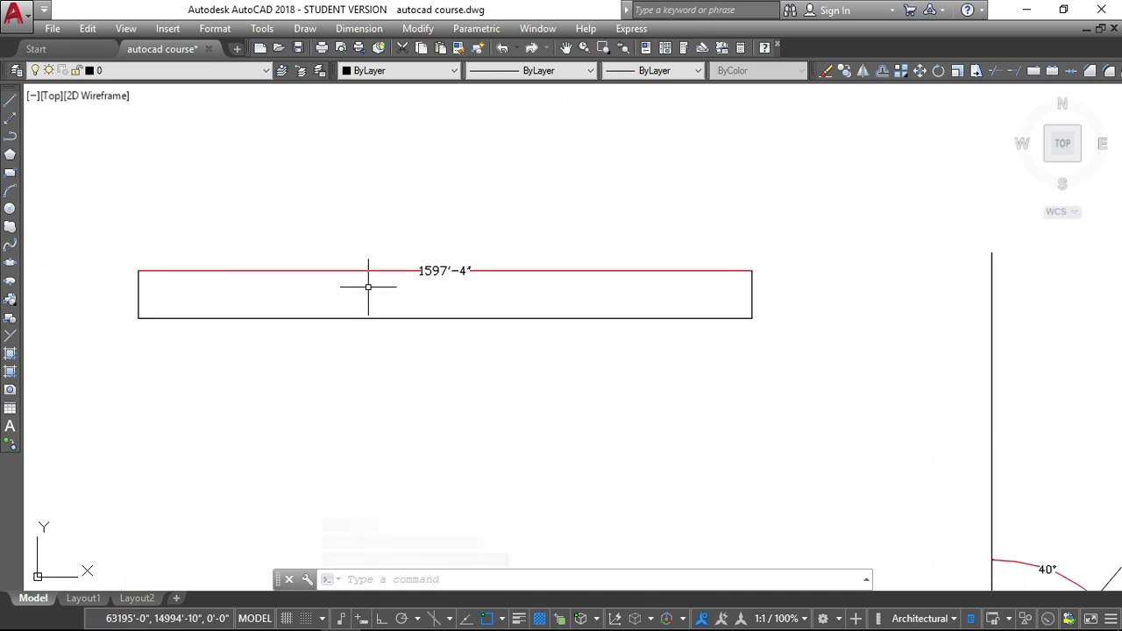
{"action": "scroll", "coordinate": [377, 256], "scroll_direction": "down", "scroll_amount": 4}
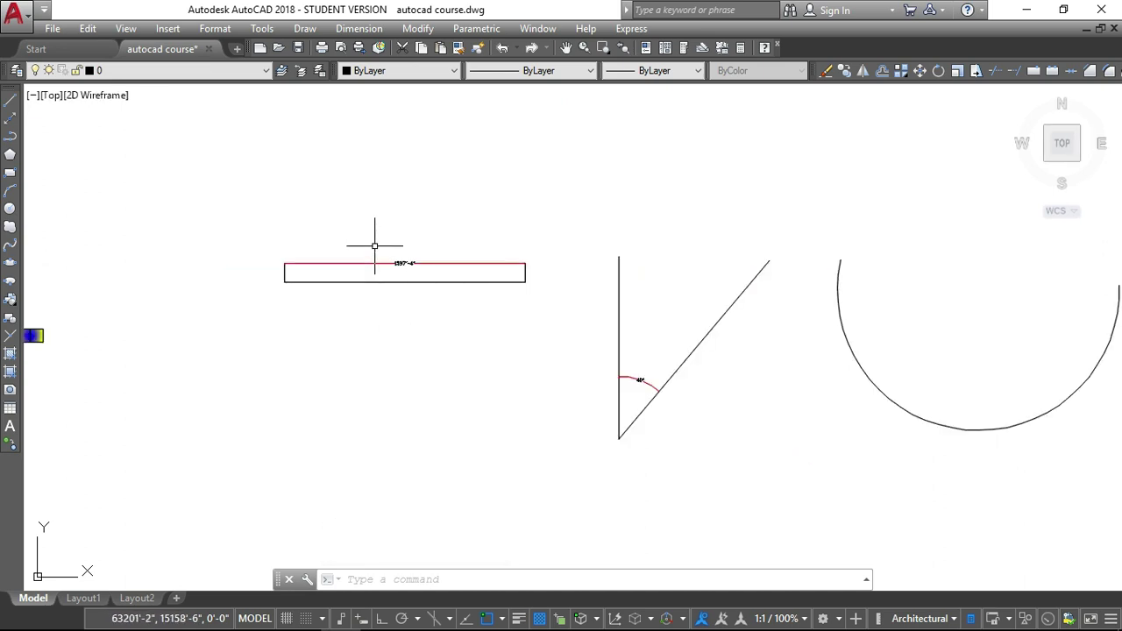
{"action": "scroll", "coordinate": [396, 245], "scroll_direction": "down", "scroll_amount": 6}
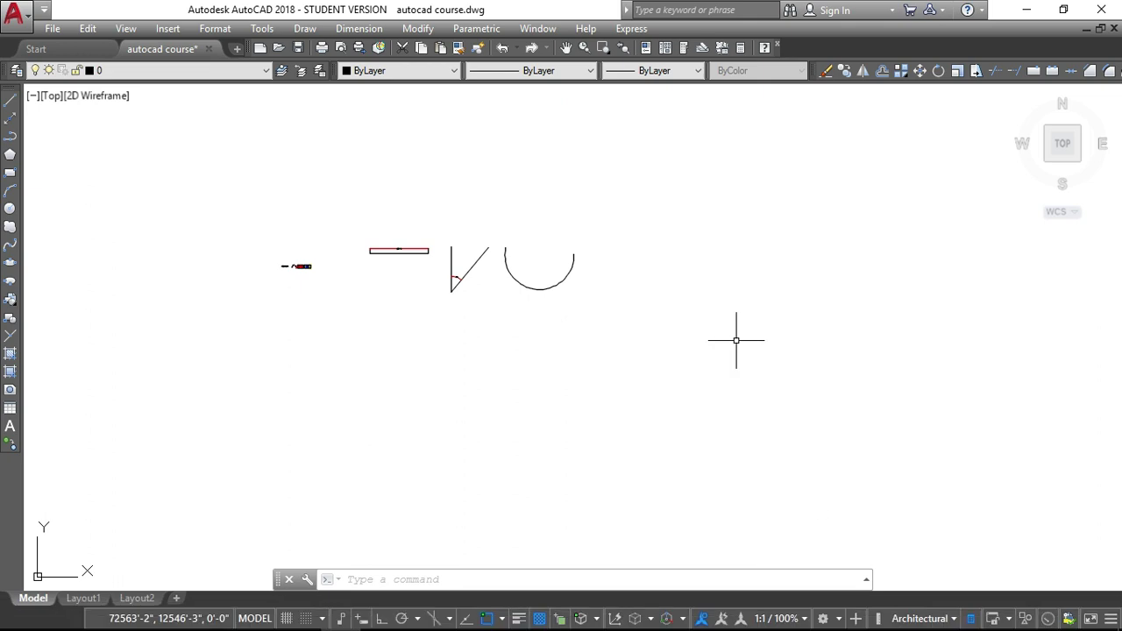
Step: Switch the workspace to Drafting & Annotation and bring the rectangle, angled lines and arc into closer view
{"action": "left_click", "coordinate": [840, 619]}
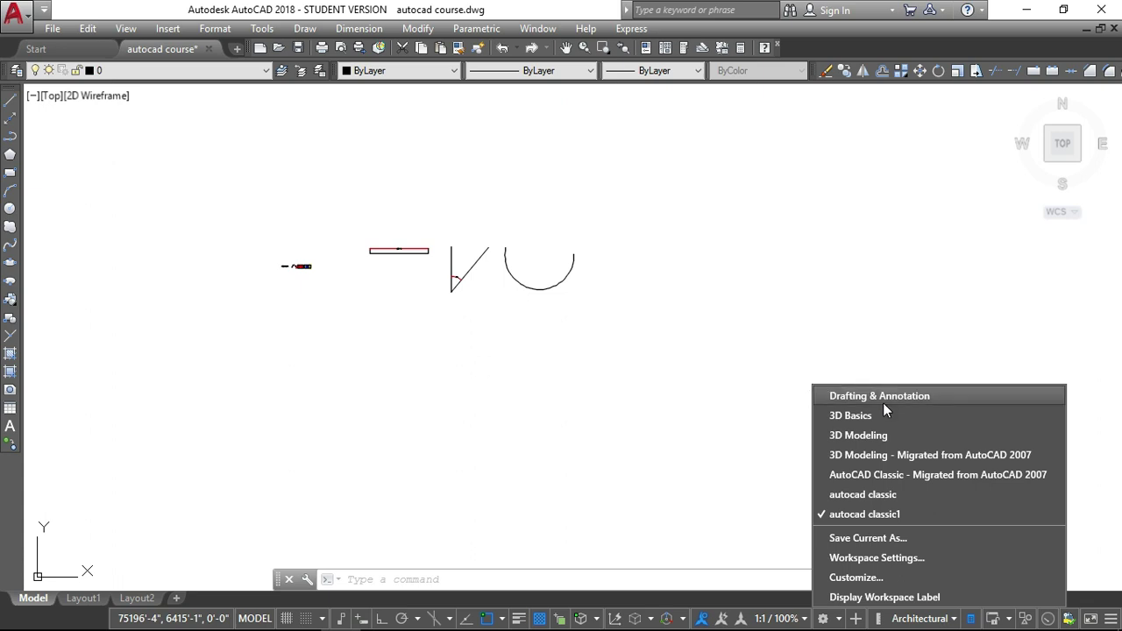
{"action": "left_click", "coordinate": [847, 395]}
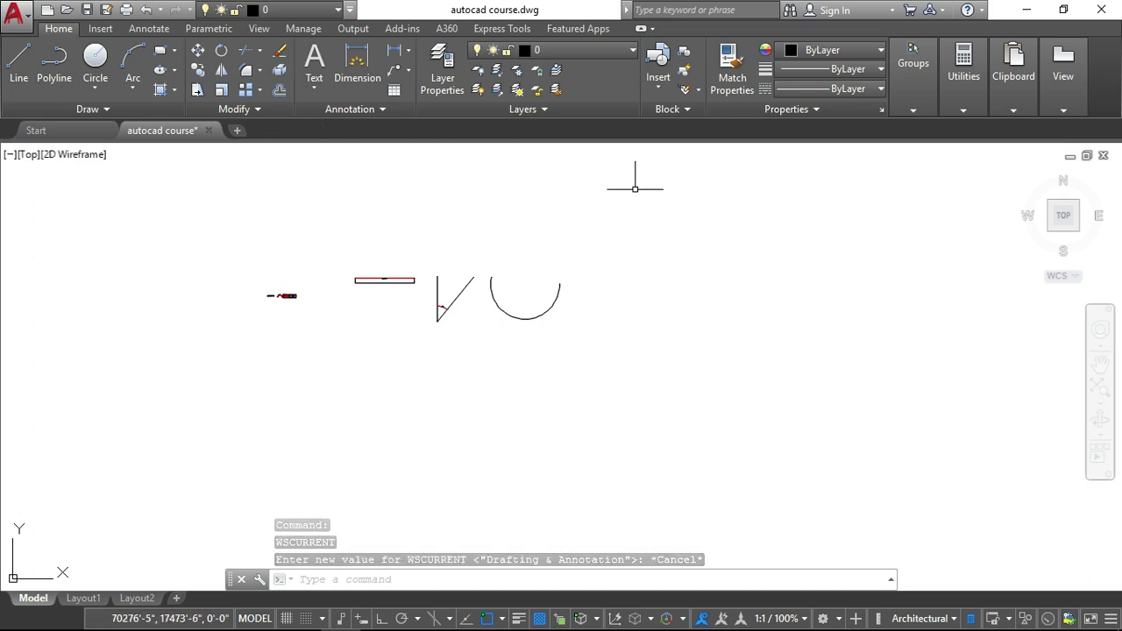
{"action": "scroll", "coordinate": [583, 214], "scroll_direction": "down", "scroll_amount": 4}
{"action": "scroll", "coordinate": [569, 222], "scroll_direction": "up", "scroll_amount": 2}
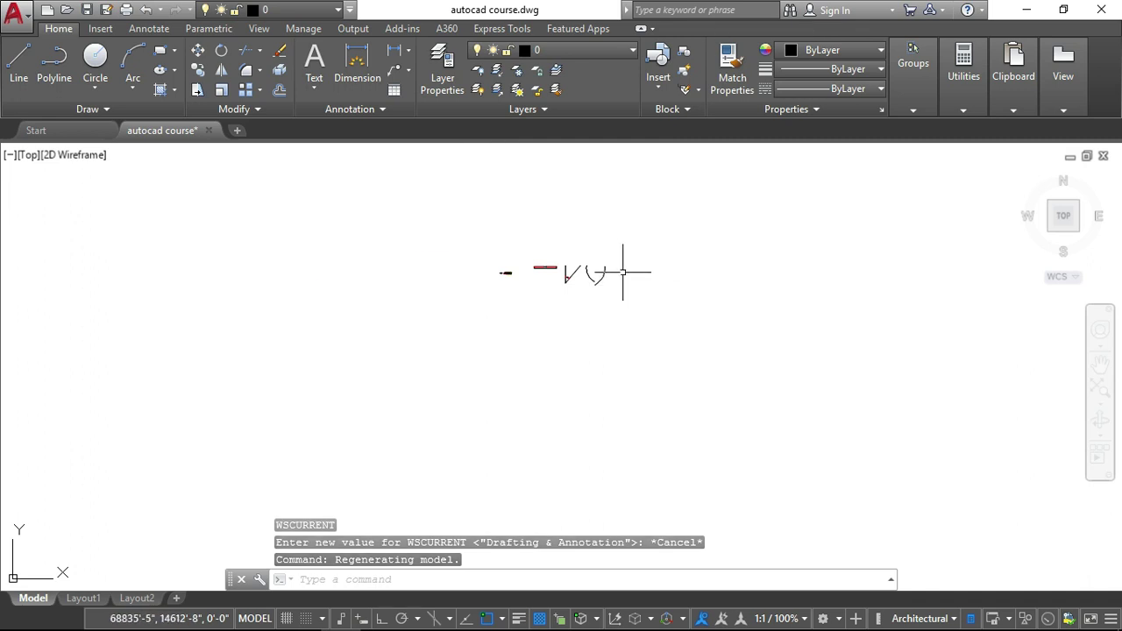
{"action": "scroll", "coordinate": [645, 258], "scroll_direction": "up", "scroll_amount": 3}
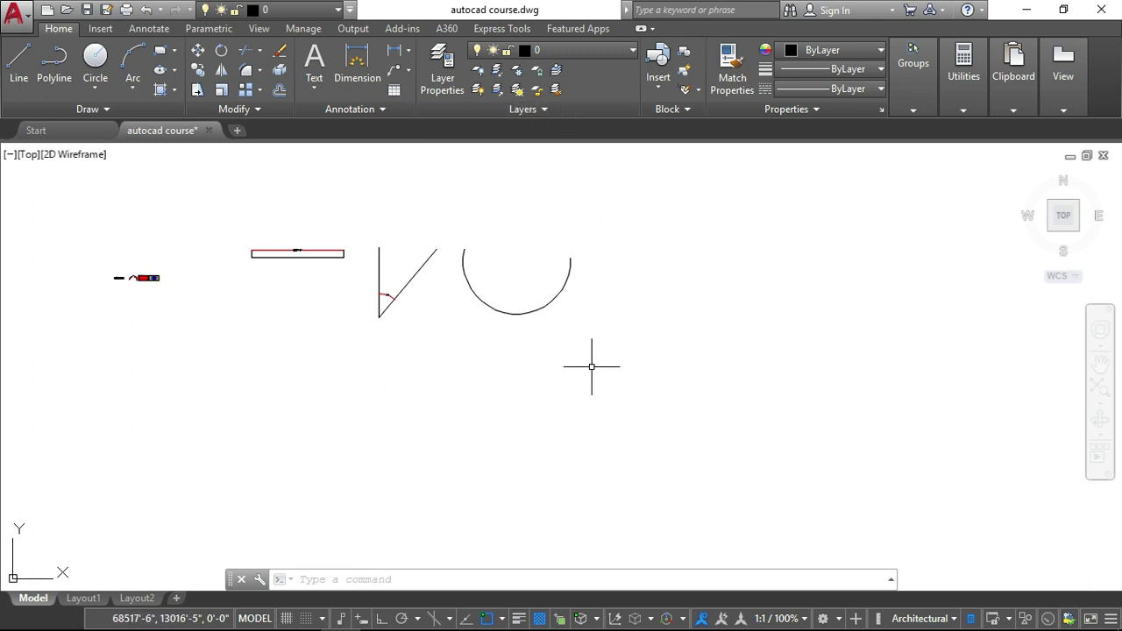
Step: Switch the workspace back to autocad classic1
{"action": "left_click", "coordinate": [838, 619]}
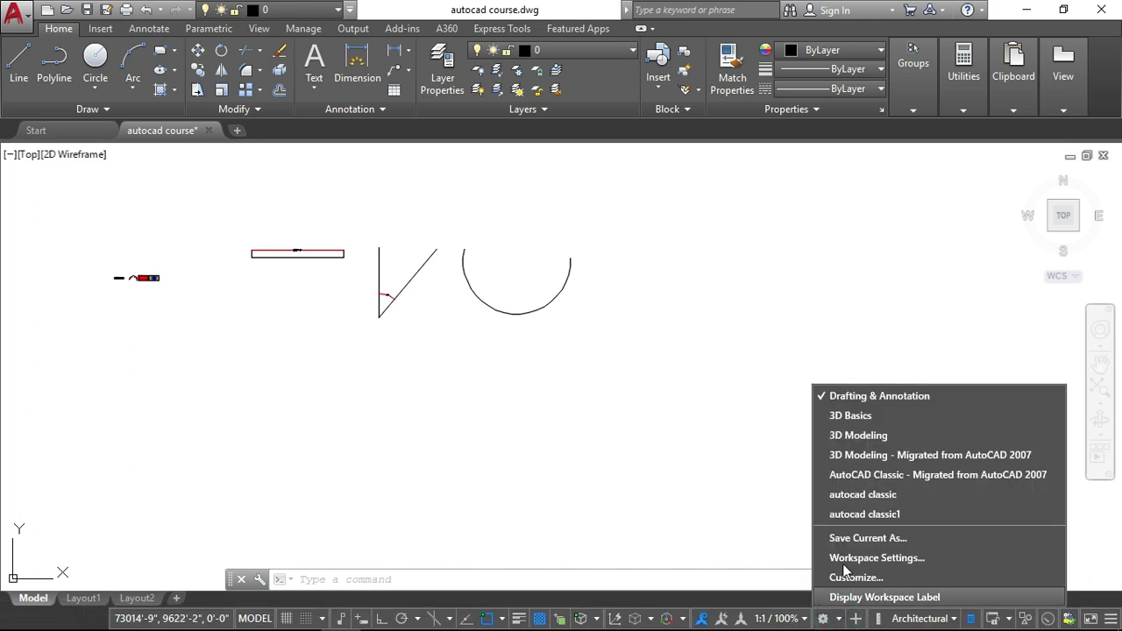
{"action": "left_click", "coordinate": [883, 517]}
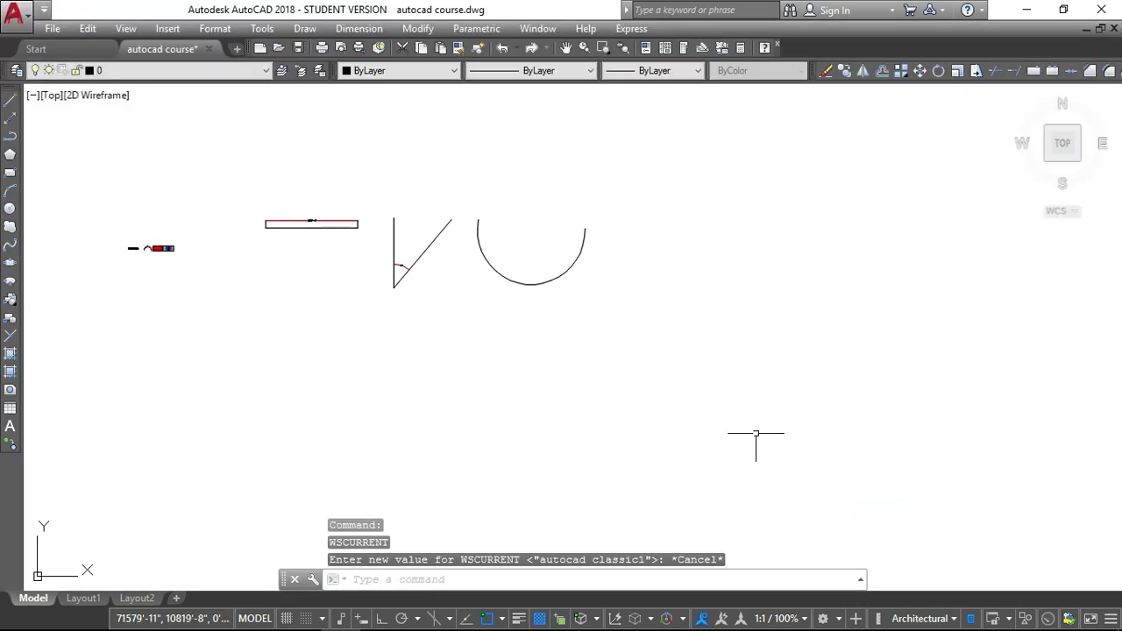